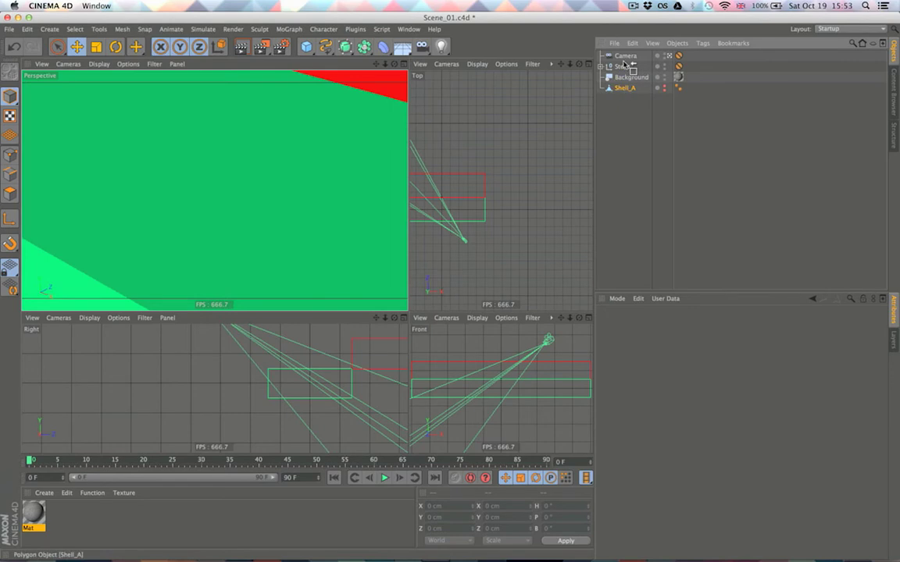
# Move Shell_A to the top of the object list, raise it to Y 7.777 cm, and give it a blue display colour.
pyautogui.moveTo(624, 55); pyautogui.dragTo(660, 57)
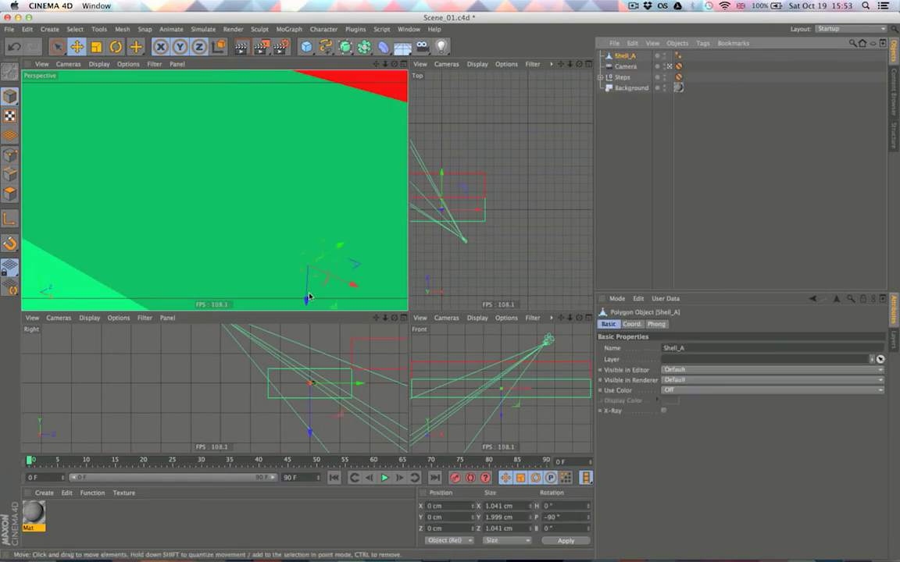
pyautogui.moveTo(306, 301); pyautogui.dragTo(303, 173)
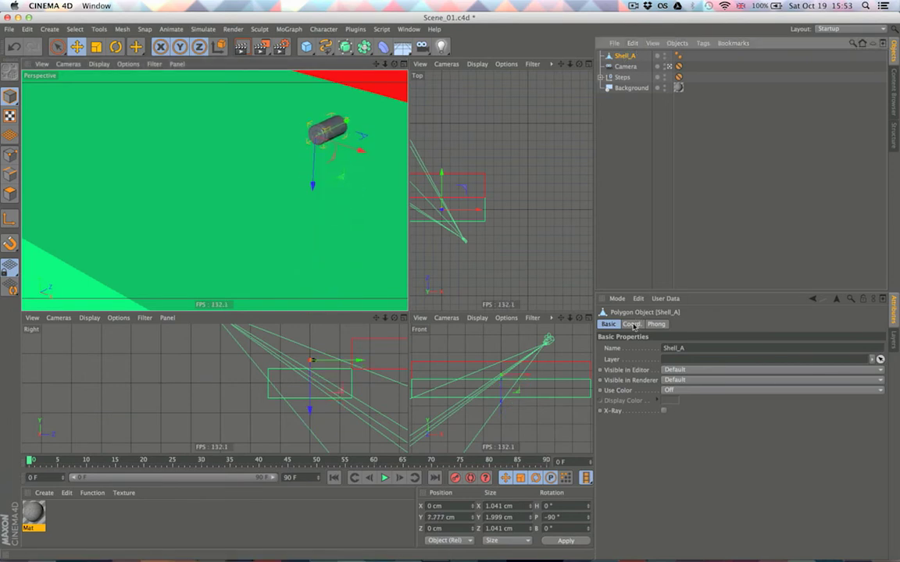
pyautogui.click(668, 389)
pyautogui.click(668, 400)
pyautogui.click(668, 389)
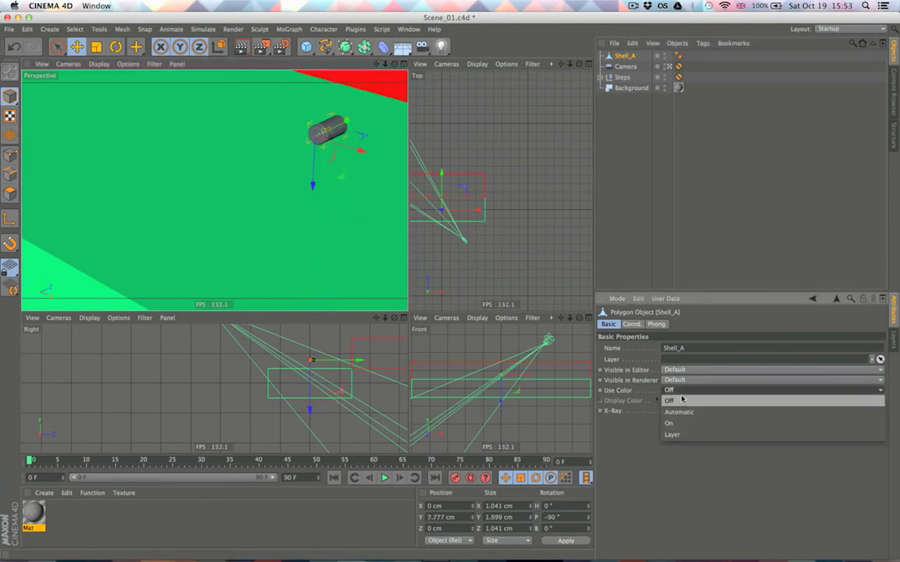
pyautogui.click(672, 423)
pyautogui.click(670, 400)
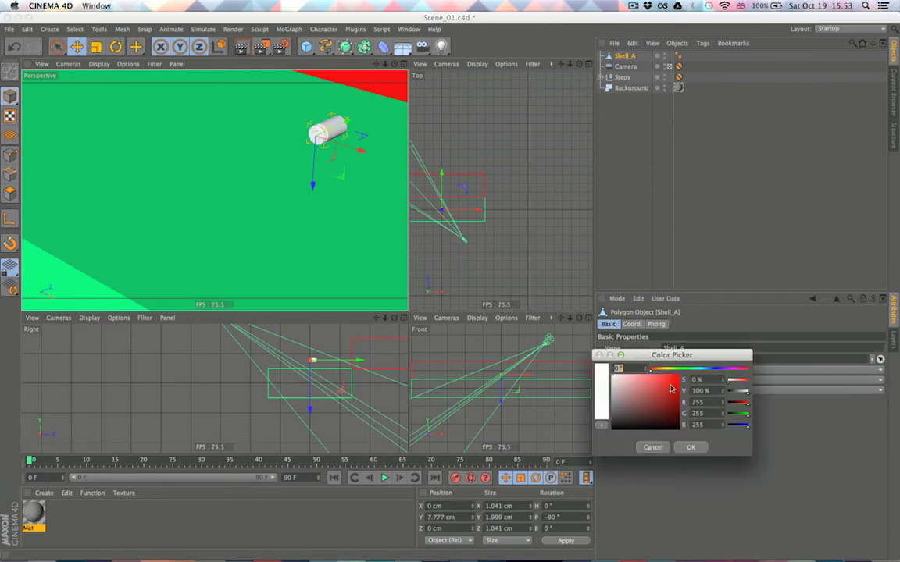
pyautogui.click(721, 372)
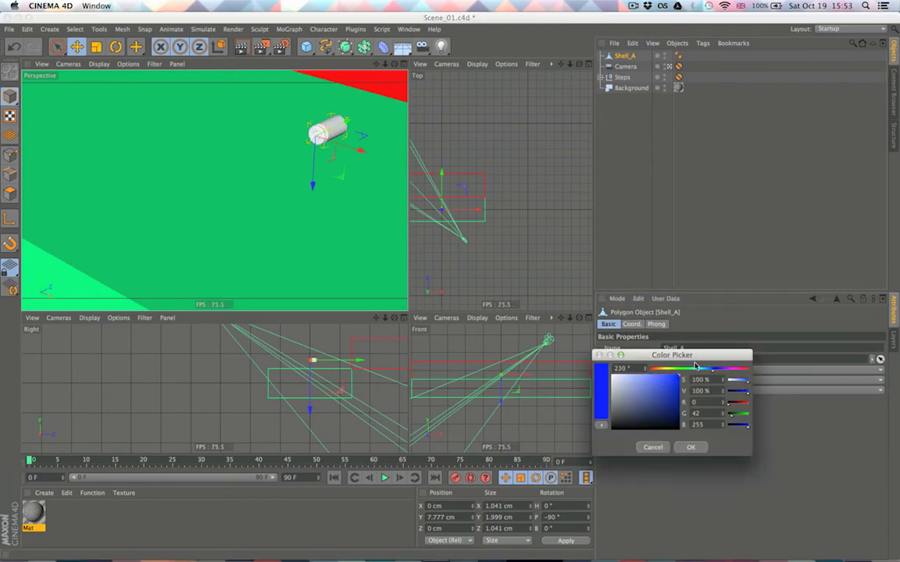
pyautogui.click(690, 449)
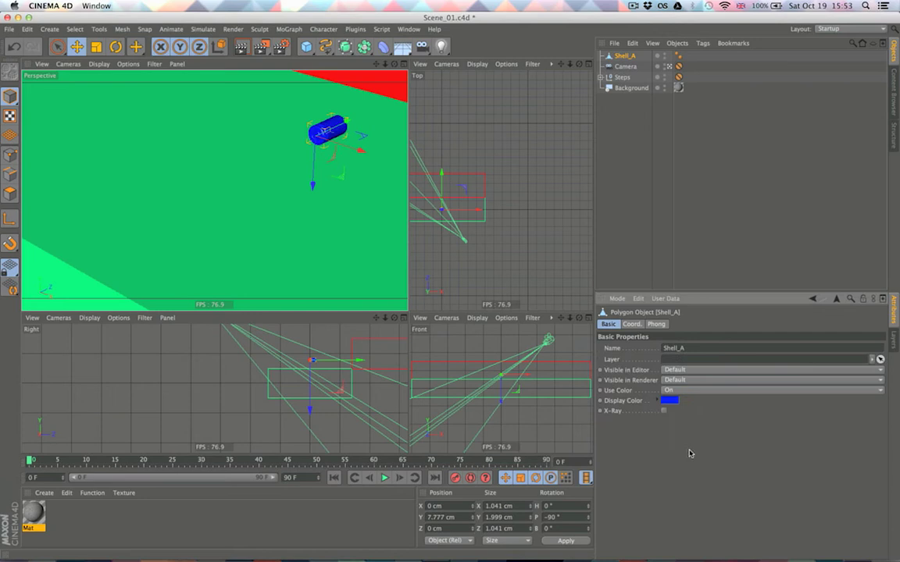
pyautogui.click(648, 217)
pyautogui.hotkey('ctrl', 'z')
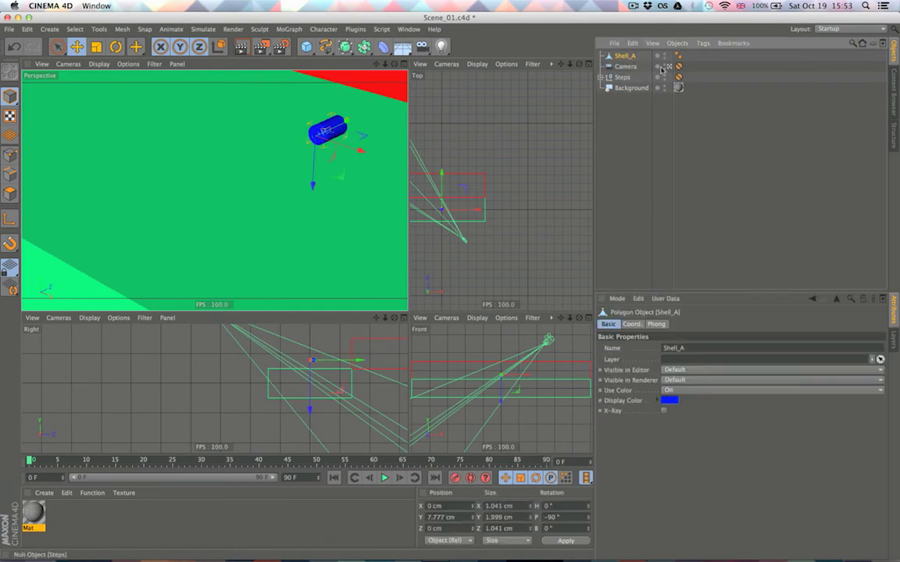
# Keep Shell_A's Phong tag and move Shell_A along X to -5.645 cm.
pyautogui.click(676, 57)
pyautogui.press('Delete')
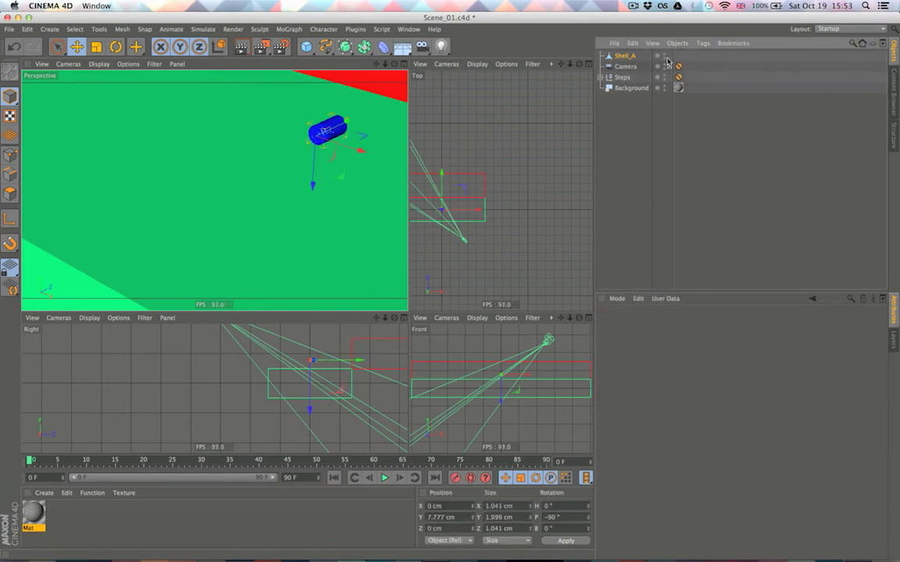
pyautogui.hotkey('ctrl', 'z')
pyautogui.click(647, 58)
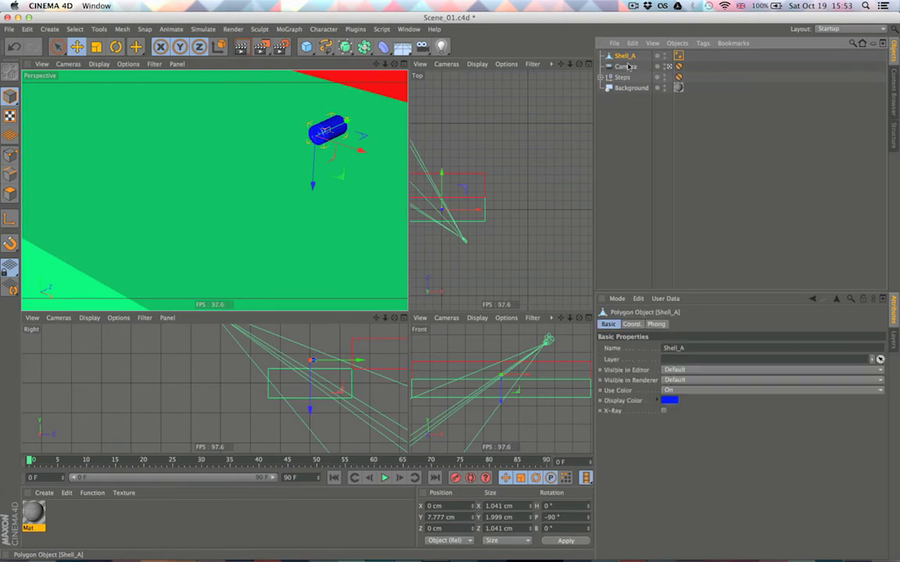
pyautogui.moveTo(408, 181); pyautogui.dragTo(454, 187)
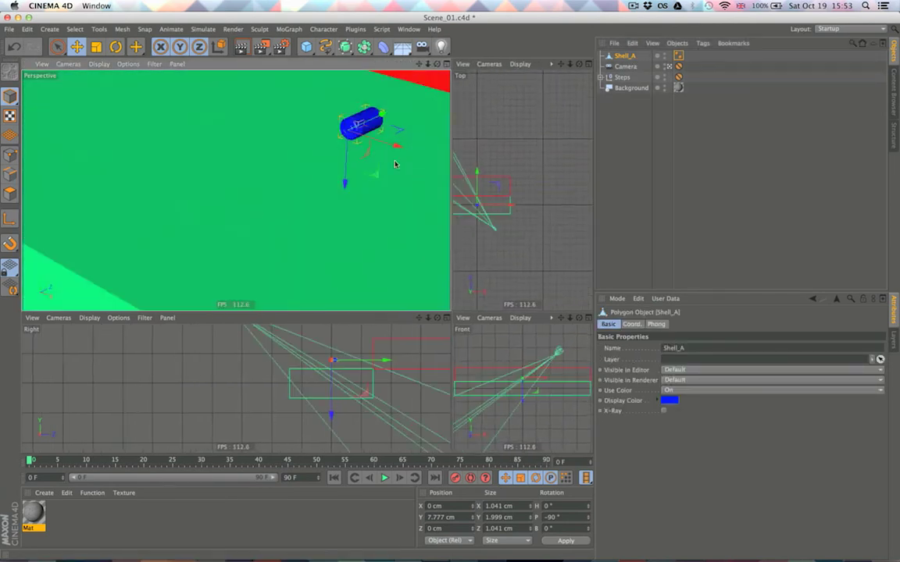
pyautogui.moveTo(357, 138); pyautogui.dragTo(293, 146)
# Add Collider Body tags to Cube and Cube.1 inside the Steps group, then collapse Steps.
pyautogui.click(759, 182)
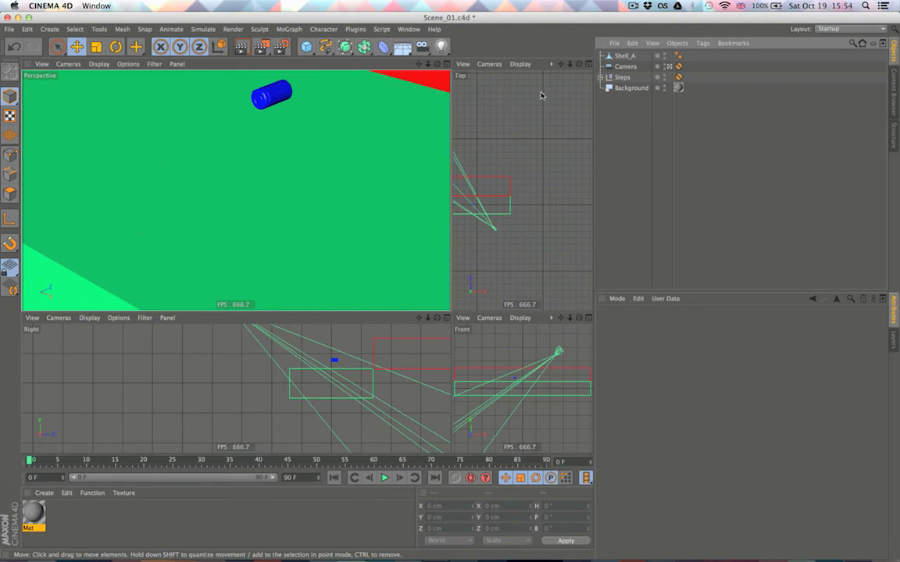
pyautogui.click(601, 77)
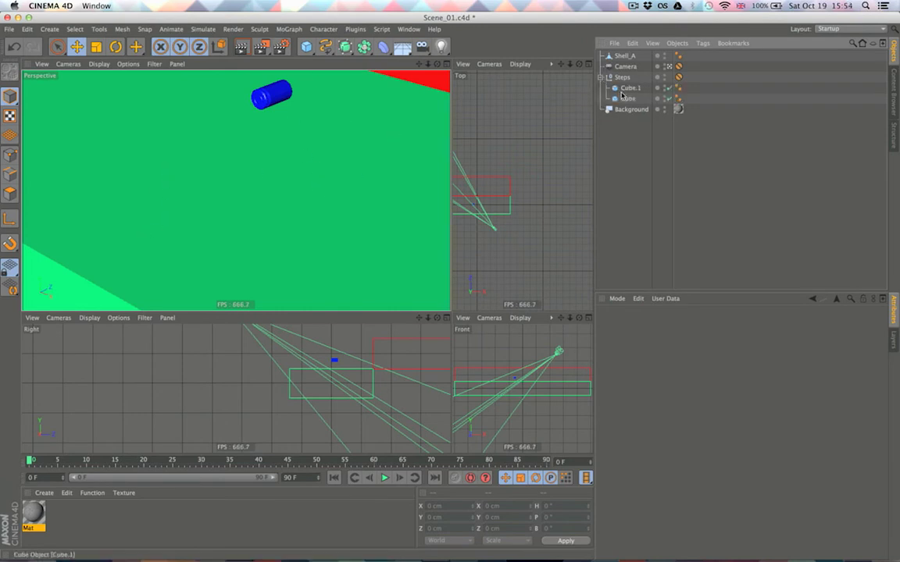
pyautogui.keyDown('ctrl'); pyautogui.click(627, 98); pyautogui.keyUp('ctrl')
pyautogui.rightClick(631, 93)
pyautogui.moveTo(664, 99)
pyautogui.moveTo(676, 176)
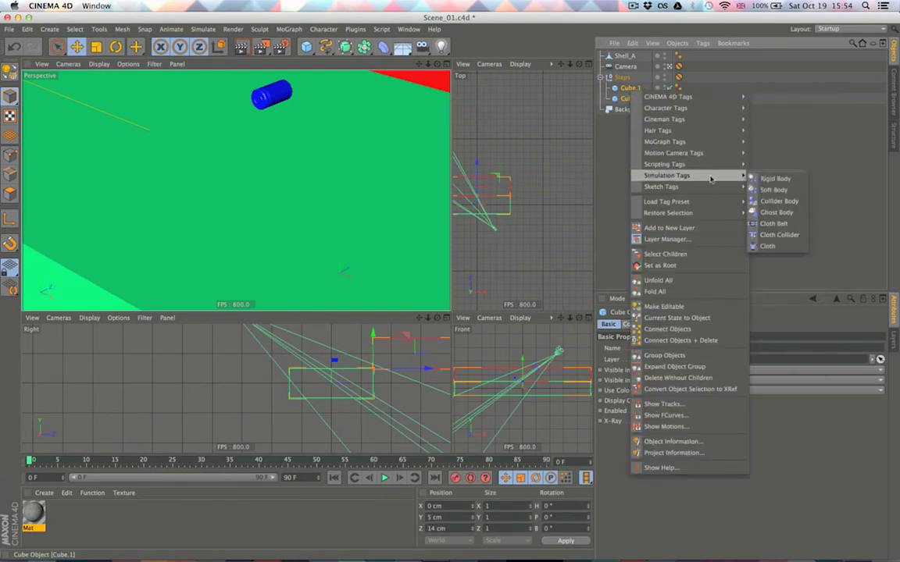
pyautogui.click(776, 201)
pyautogui.click(746, 144)
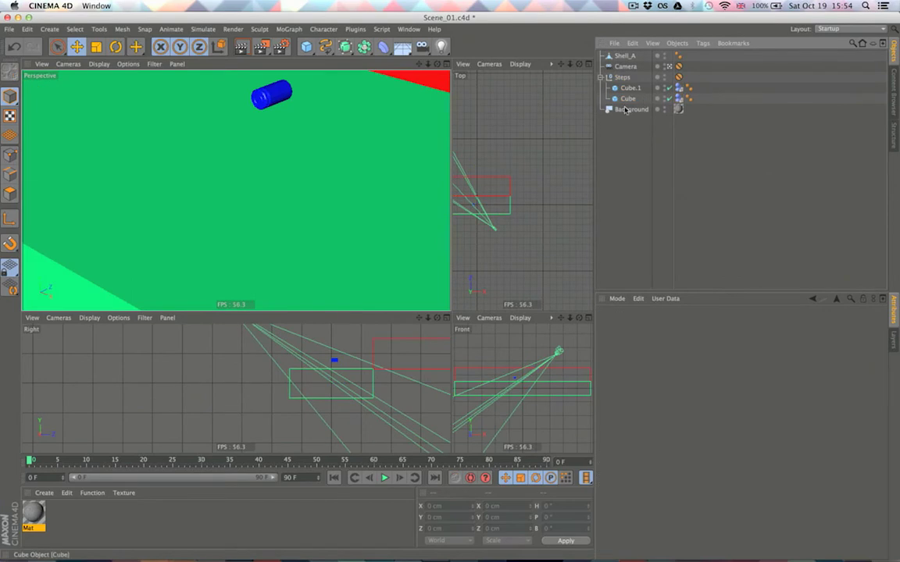
pyautogui.click(602, 78)
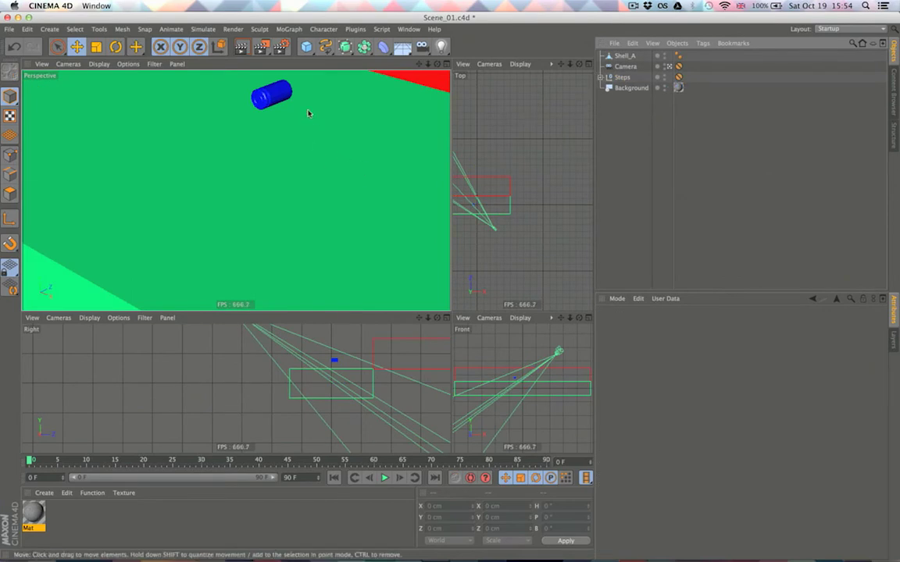
# Add a Rigid Body simulation tag to Shell_A.
pyautogui.click(623, 57)
pyautogui.rightClick(625, 59)
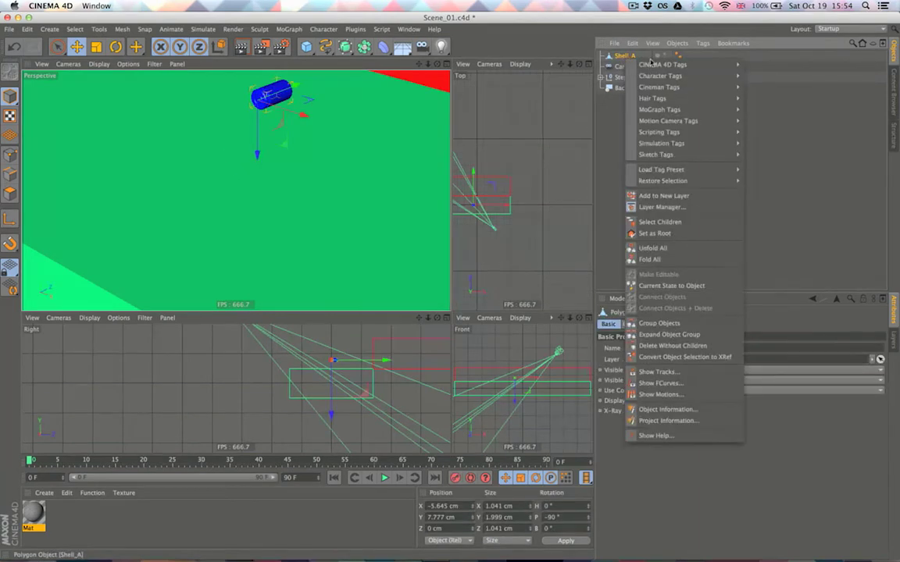
pyautogui.moveTo(679, 143)
pyautogui.click(770, 147)
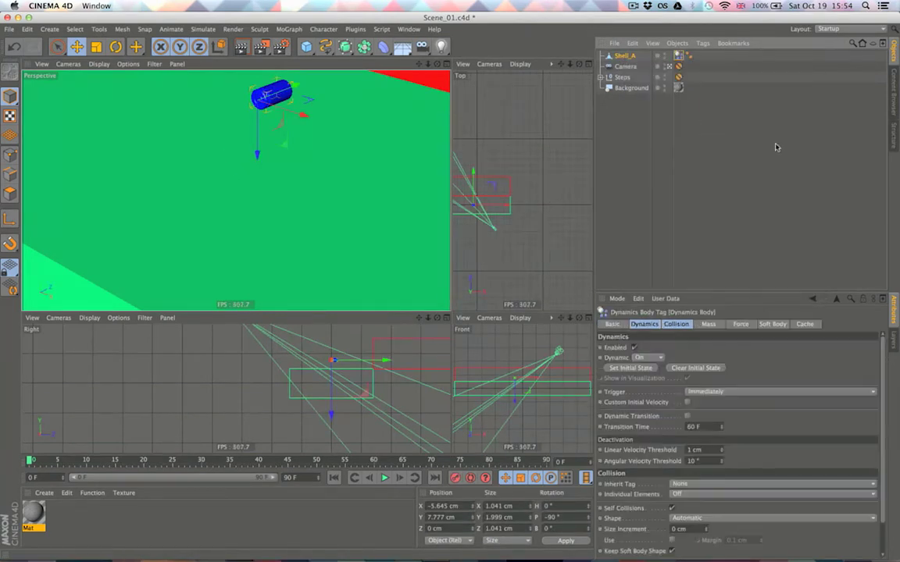
pyautogui.click(750, 147)
# Play the simulation to watch Shell_A fall, then return to frame 0.
pyautogui.click(385, 477)
pyautogui.click(336, 477)
pyautogui.click(384, 477)
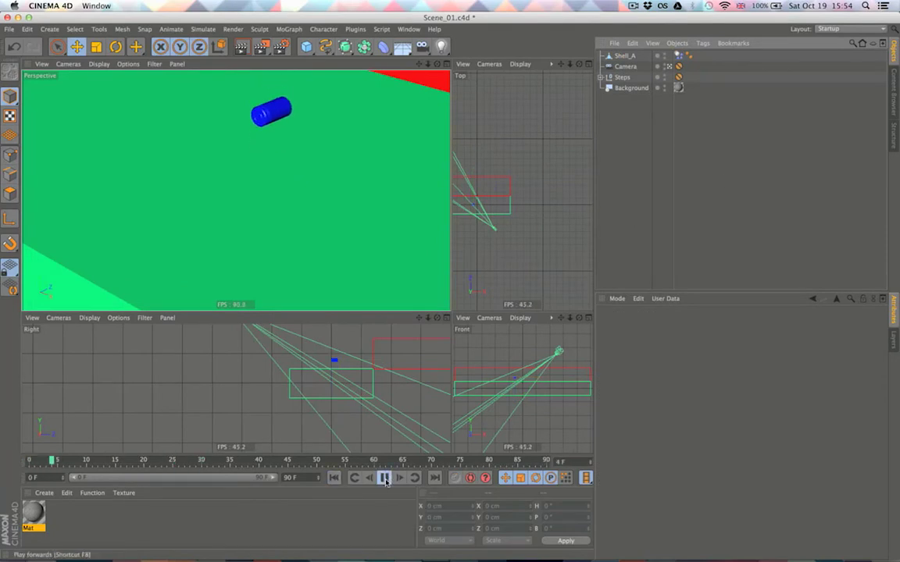
pyautogui.click(334, 478)
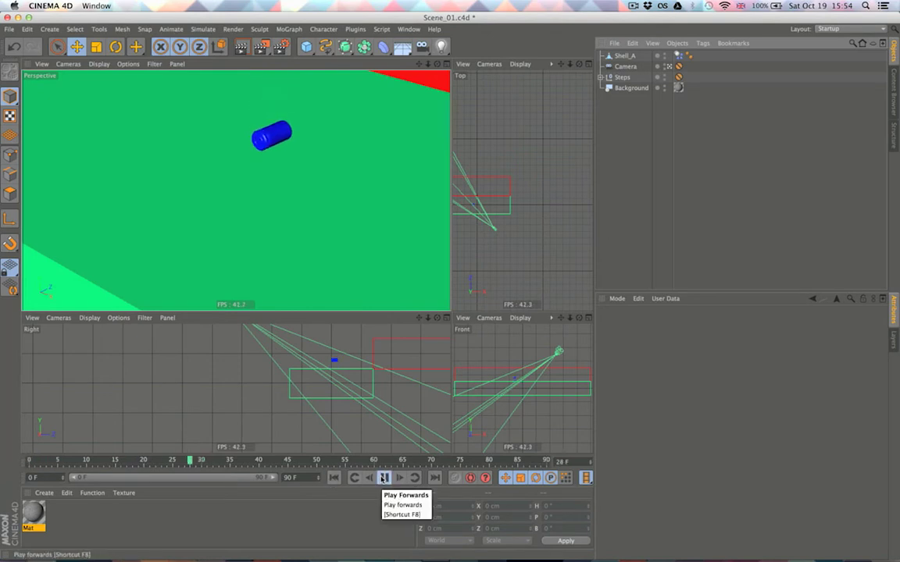
pyautogui.click(384, 478)
pyautogui.click(335, 478)
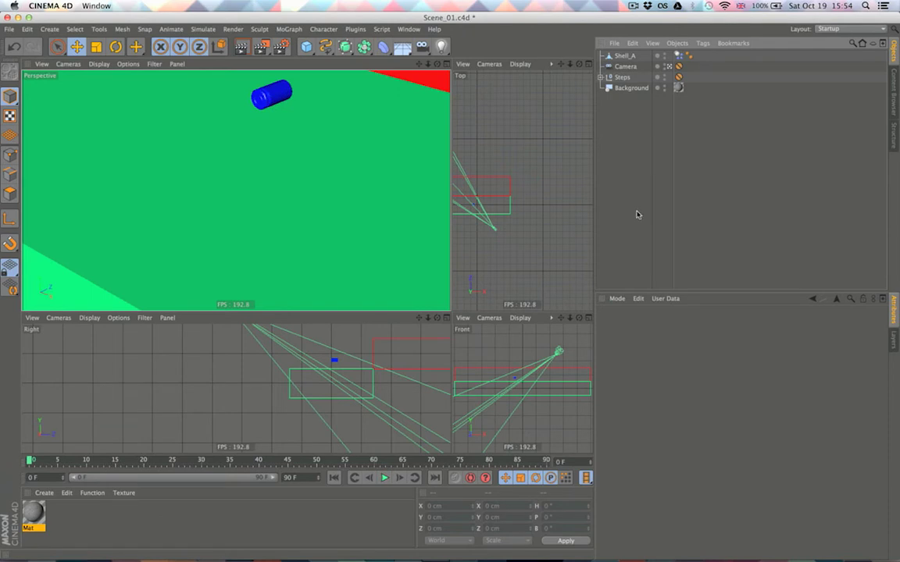
pyautogui.press('super+d')
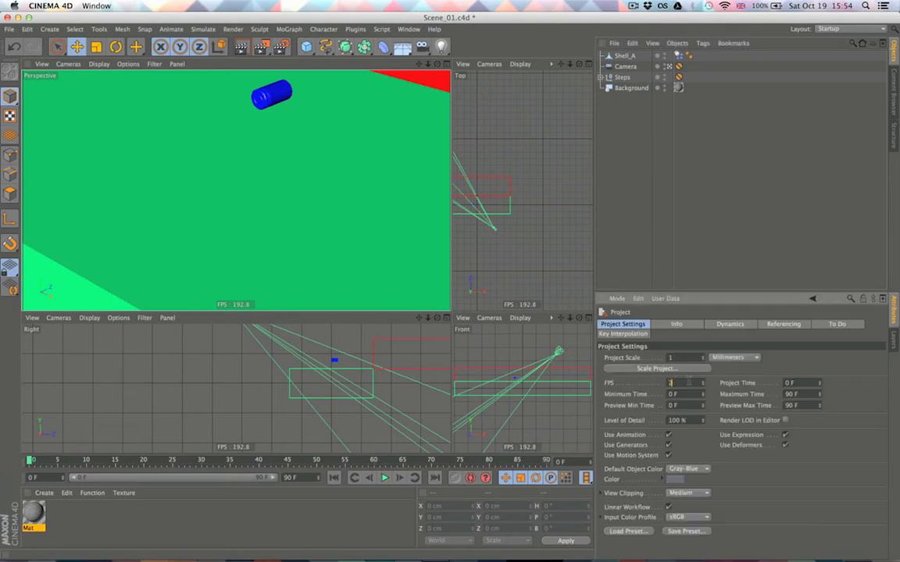
# Set the project frame rate to 24 FPS and check the render settings' frame rate.
pyautogui.press('Return')
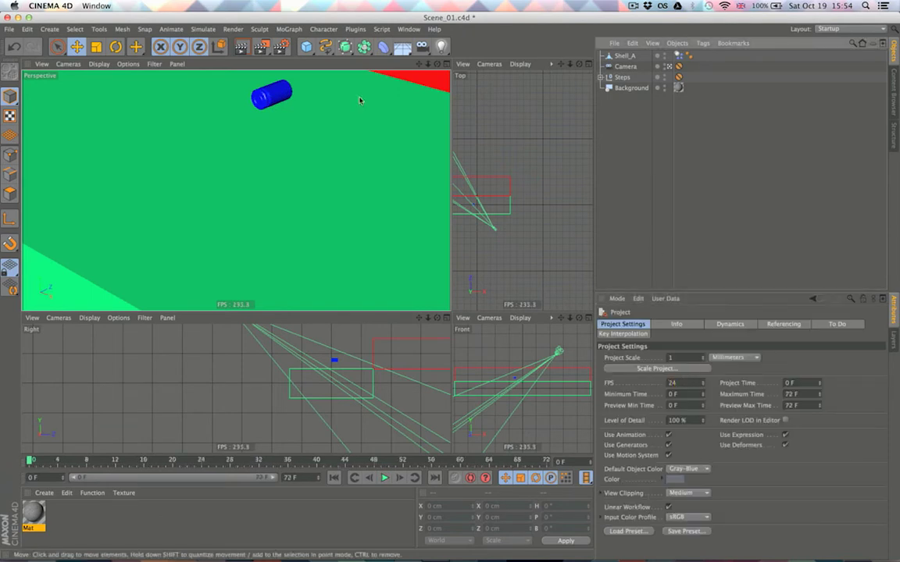
pyautogui.click(281, 48)
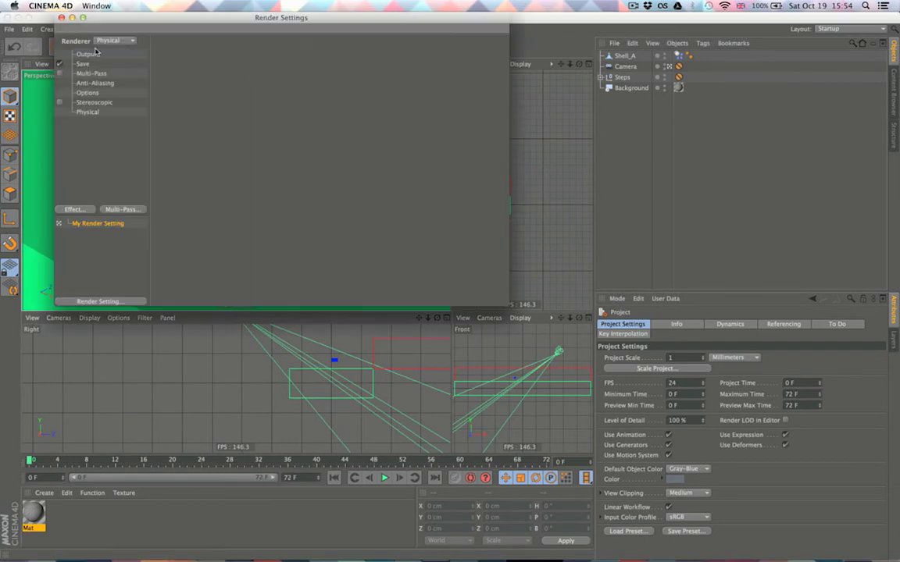
pyautogui.click(92, 53)
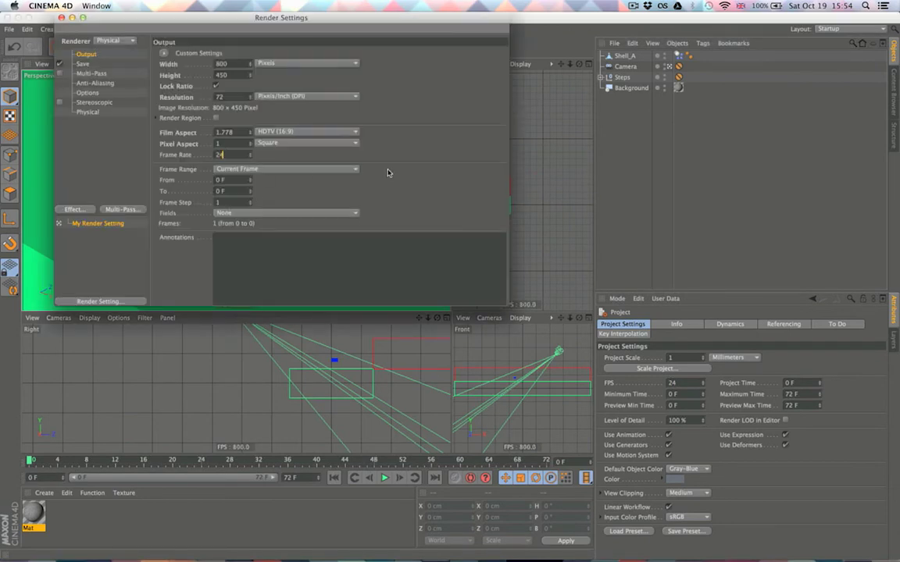
pyautogui.press('super+w')
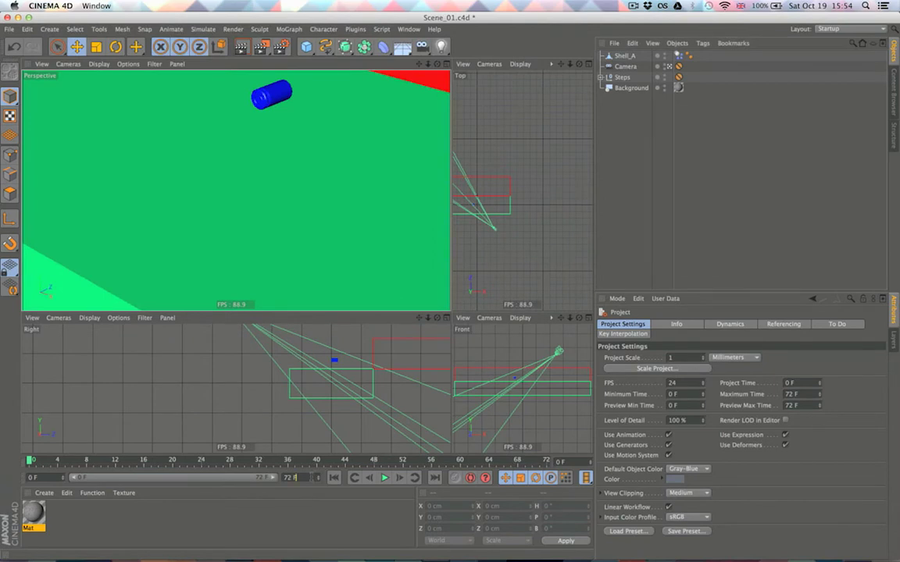
# Extend the timeline to 240 frames and orbit lower to view the steps.
pyautogui.press('Return')
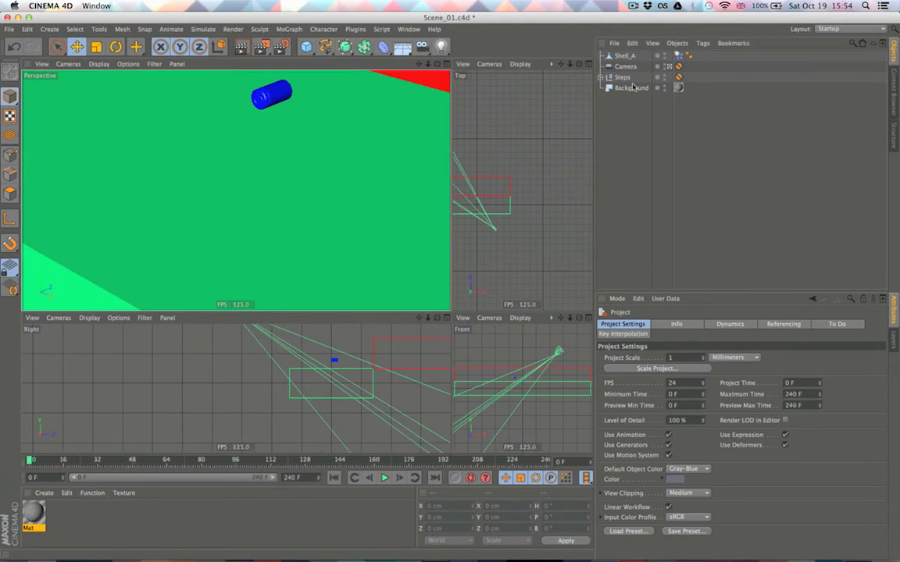
pyautogui.scroll(-5, 295, 169)
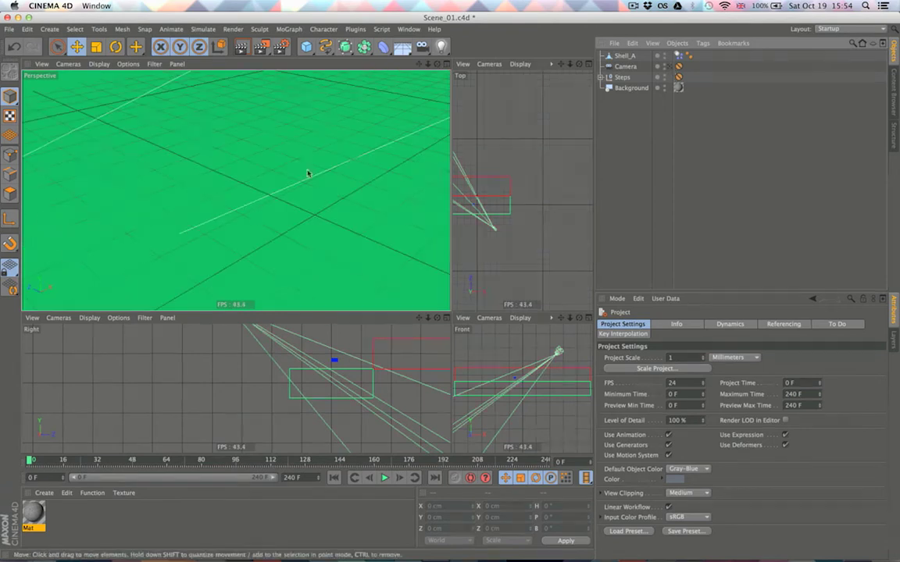
pyautogui.scroll(5, 305, 161)
pyautogui.keyDown('alt'); pyautogui.moveTo(309, 157); pyautogui.dragTo(249, 145); pyautogui.keyUp('alt')
pyautogui.scroll(2, 248, 206)
pyautogui.scroll(-3, 307, 194)
# Add an Emitter, raise it to about Y 28 cm, and pitch it to -90°.
pyautogui.click(191, 29)
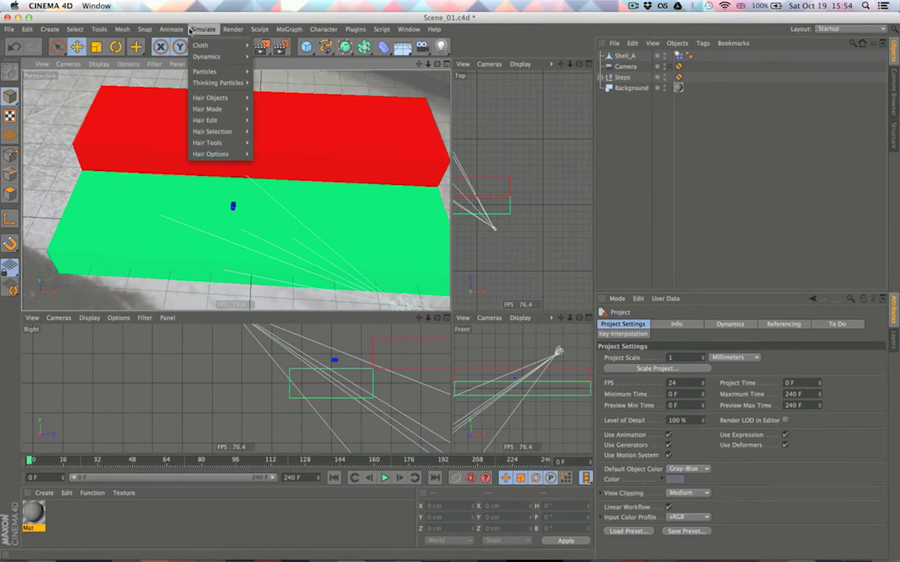
pyautogui.moveTo(202, 72)
pyautogui.click(265, 73)
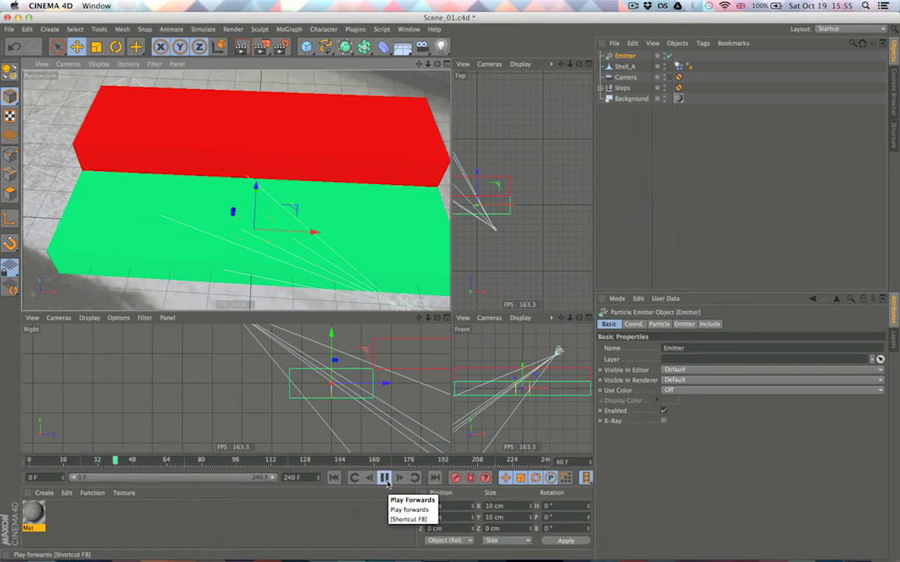
pyautogui.click(384, 479)
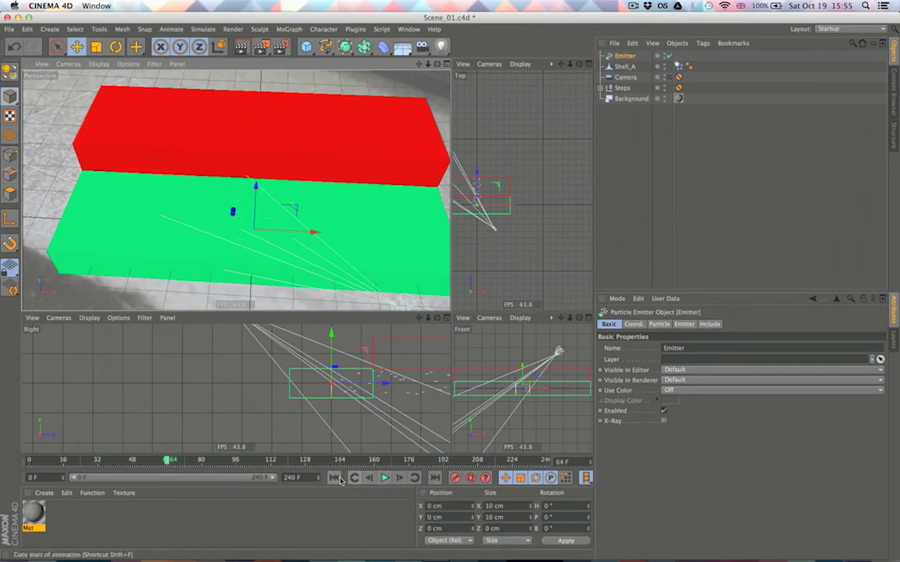
pyautogui.click(334, 479)
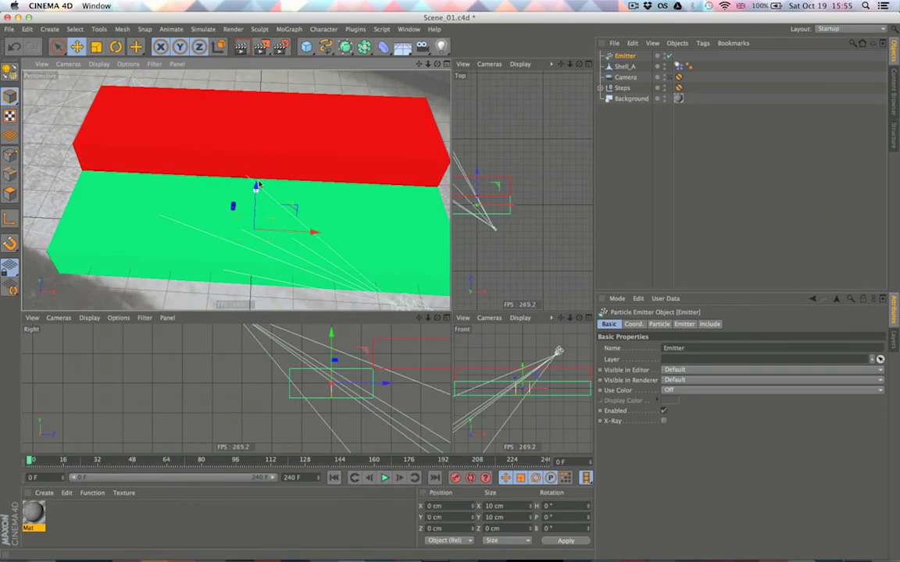
pyautogui.keyDown('alt'); pyautogui.moveTo(255, 188); pyautogui.dragTo(277, 82); pyautogui.keyUp('alt')
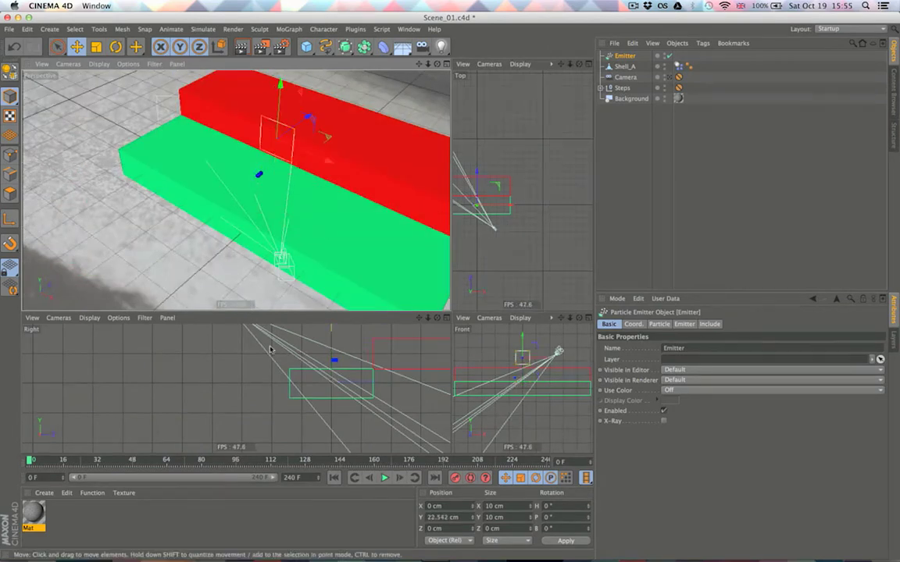
pyautogui.click(385, 479)
pyautogui.press('r')
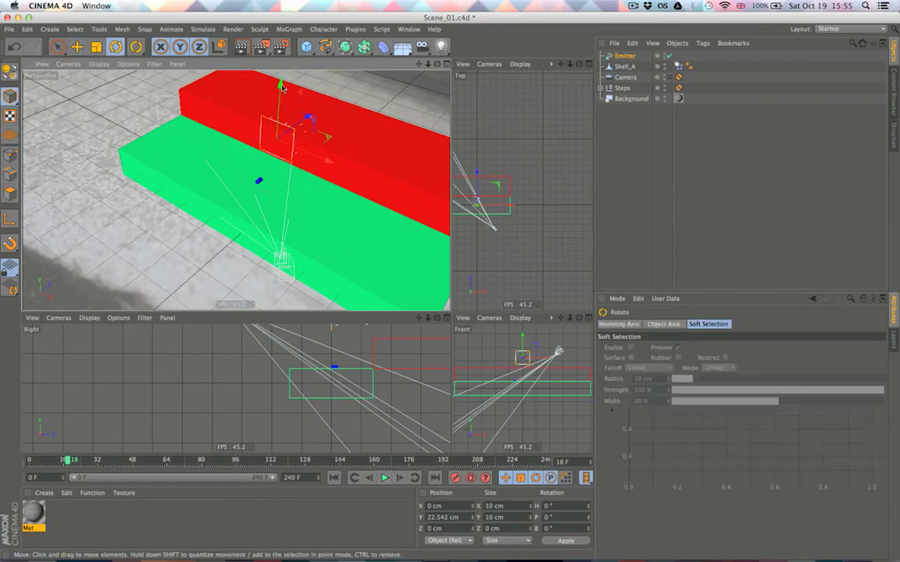
pyautogui.moveTo(257, 141); pyautogui.dragTo(291, 93)
pyautogui.keyDown('alt'); pyautogui.moveTo(361, 140); pyautogui.dragTo(392, 241); pyautogui.keyUp('alt')
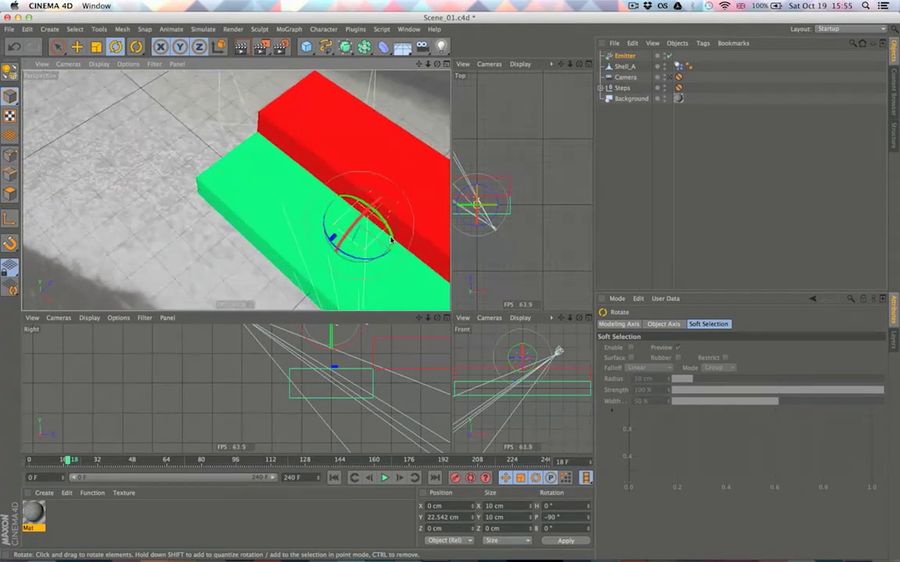
# In the Top view, slide the Emitter along X to -8.748 cm.
pyautogui.middleClick(549, 201)
pyautogui.scroll(3, 307, 261)
pyautogui.keyDown('alt'); pyautogui.moveTo(306, 261); pyautogui.dragTo(446, 248, button='middle'); pyautogui.keyUp('alt')
pyautogui.press('e')
pyautogui.moveTo(426, 259); pyautogui.dragTo(406, 258)
pyautogui.middleClick(342, 196)
pyautogui.moveTo(340, 225)
pyautogui.keyDown('alt'); pyautogui.mouseDown()
pyautogui.moveTo(350, 211)
pyautogui.moveTo(354, 225)
pyautogui.moveTo(330, 244)
pyautogui.moveTo(330, 235)
pyautogui.mouseUp(); pyautogui.keyUp('alt')
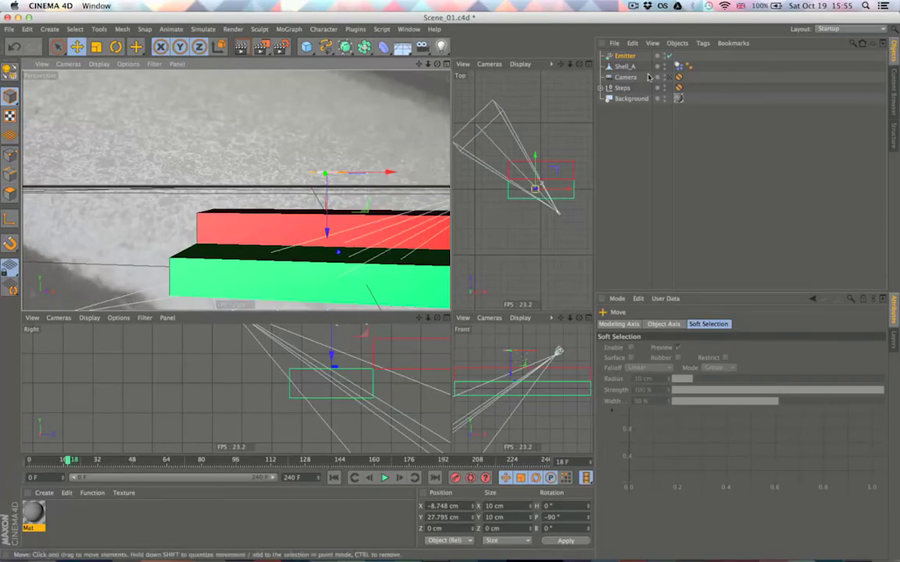
# Enable Render Instances in the Emitter's Particle tab and preview shells spilling onto the green step.
pyautogui.click(628, 57)
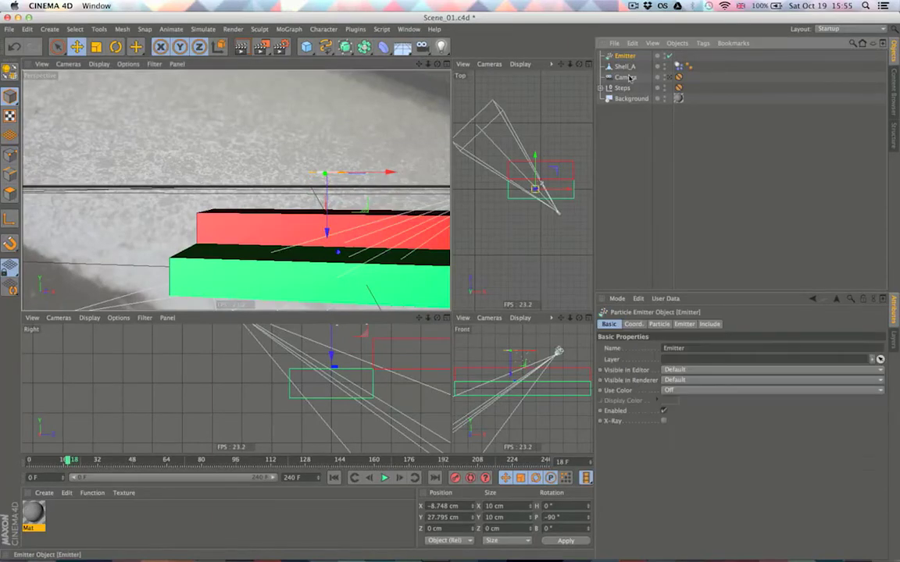
pyautogui.click(625, 78)
pyautogui.click(636, 67)
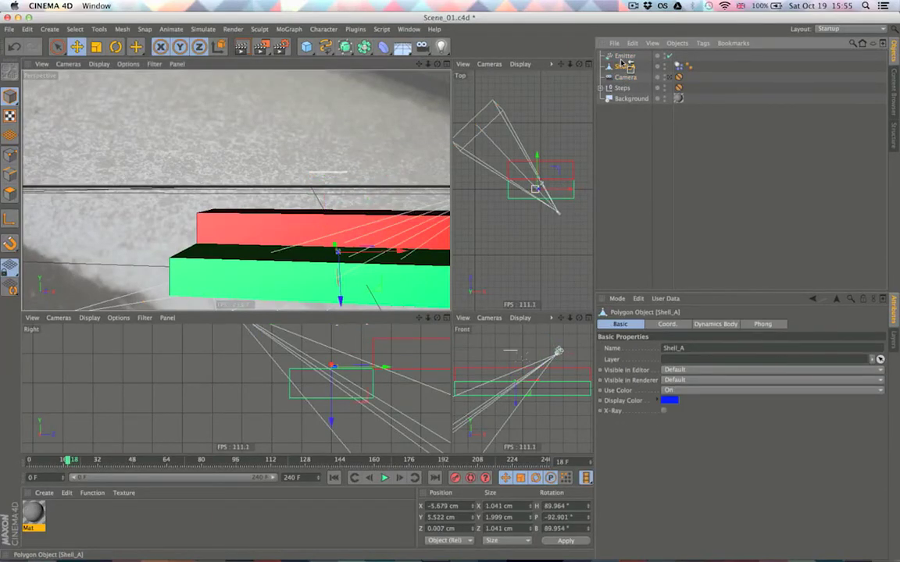
pyautogui.click(624, 57)
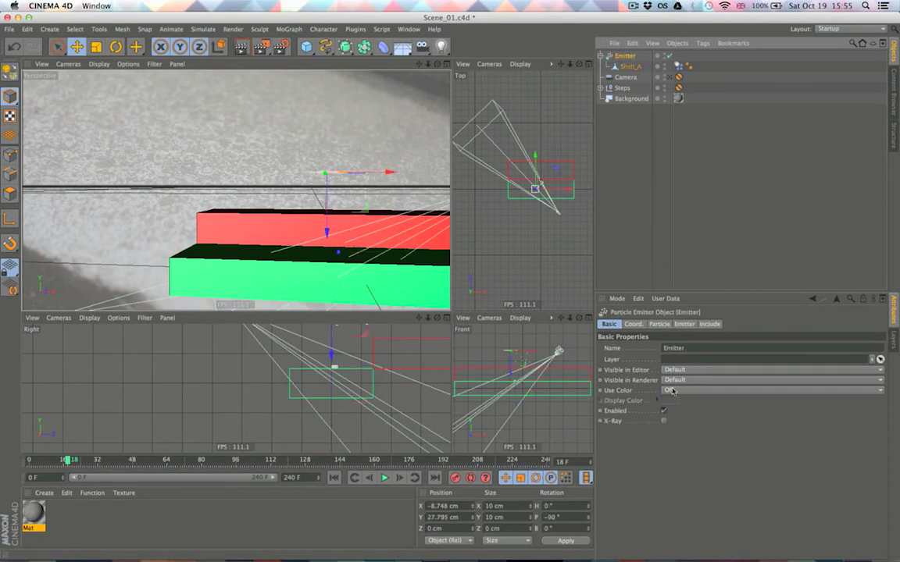
pyautogui.click(641, 324)
pyautogui.click(659, 324)
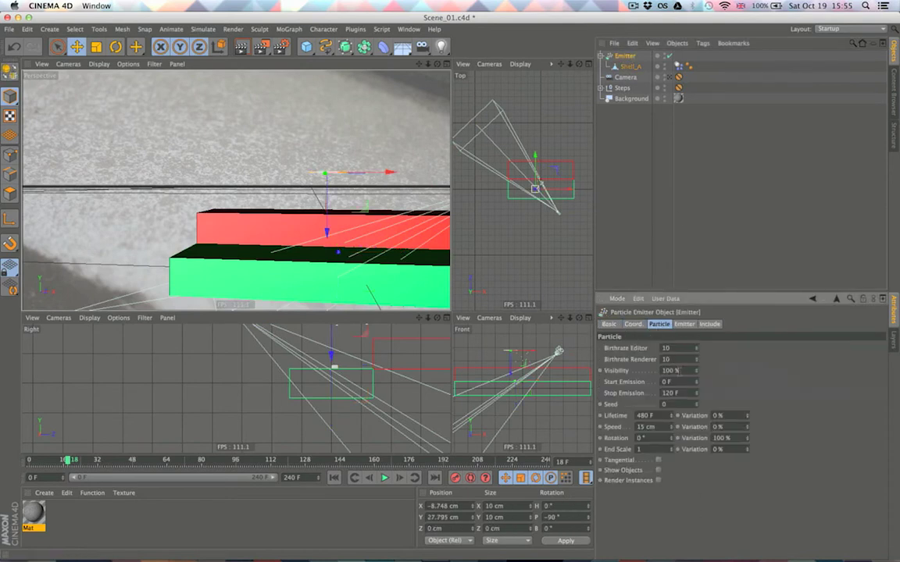
pyautogui.click(659, 480)
pyautogui.scroll(-5, 315, 268)
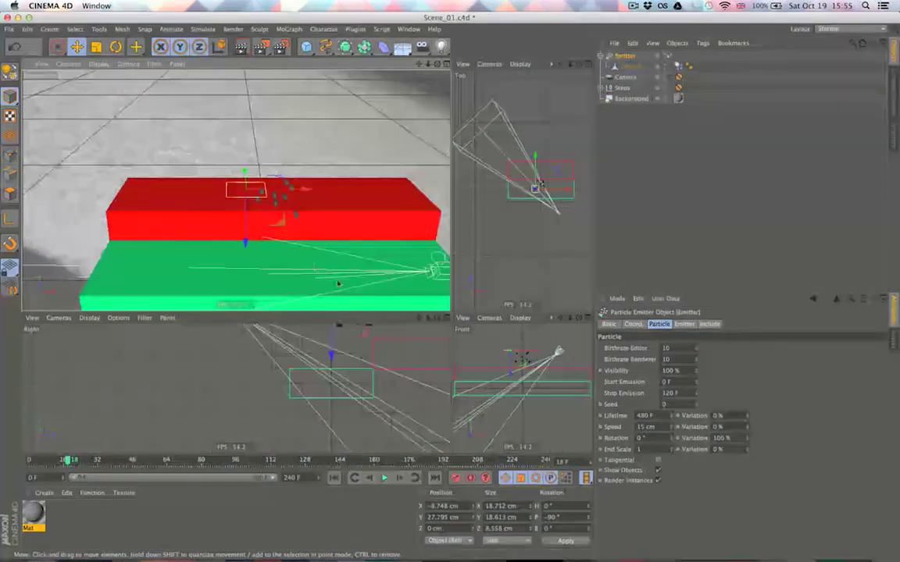
pyautogui.click(384, 478)
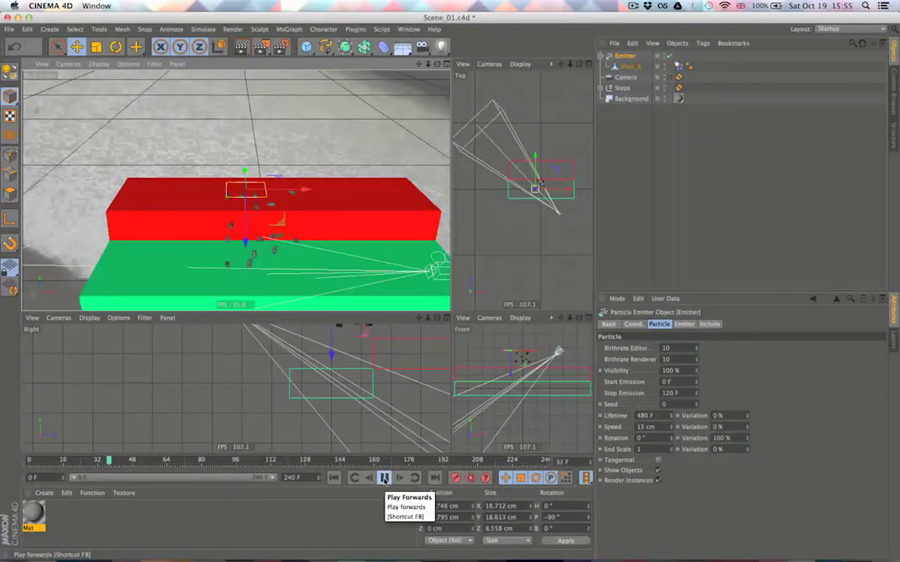
pyautogui.click(383, 478)
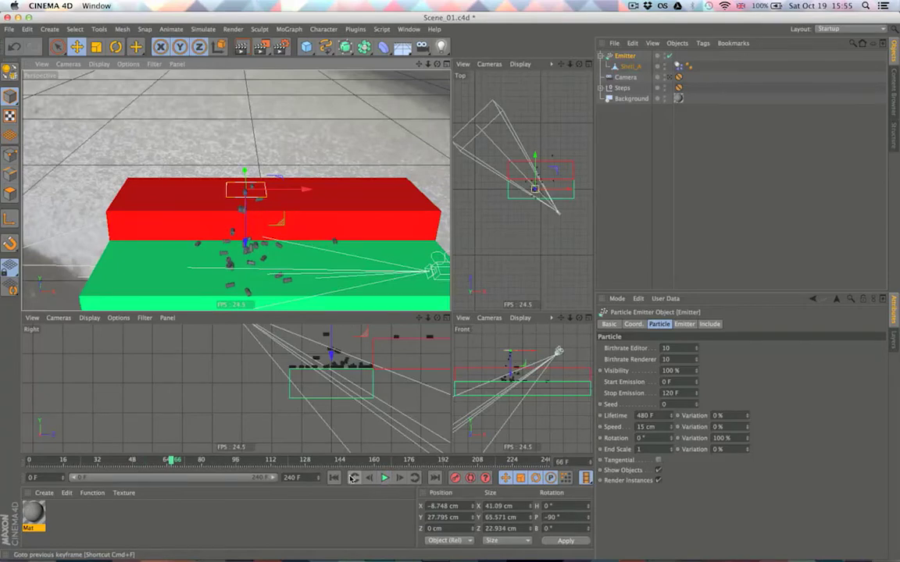
# Lower the Emitter's Birthrate Editor and Renderer to 3 and preview the emission.
pyautogui.keyDown('alt'); pyautogui.moveTo(250, 191); pyautogui.dragTo(156, 263); pyautogui.keyUp('alt')
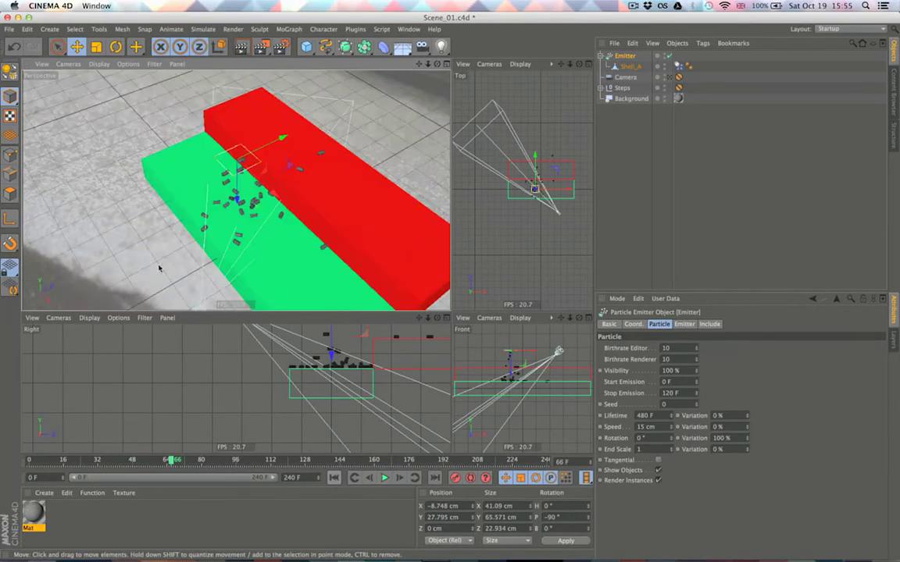
pyautogui.click(333, 477)
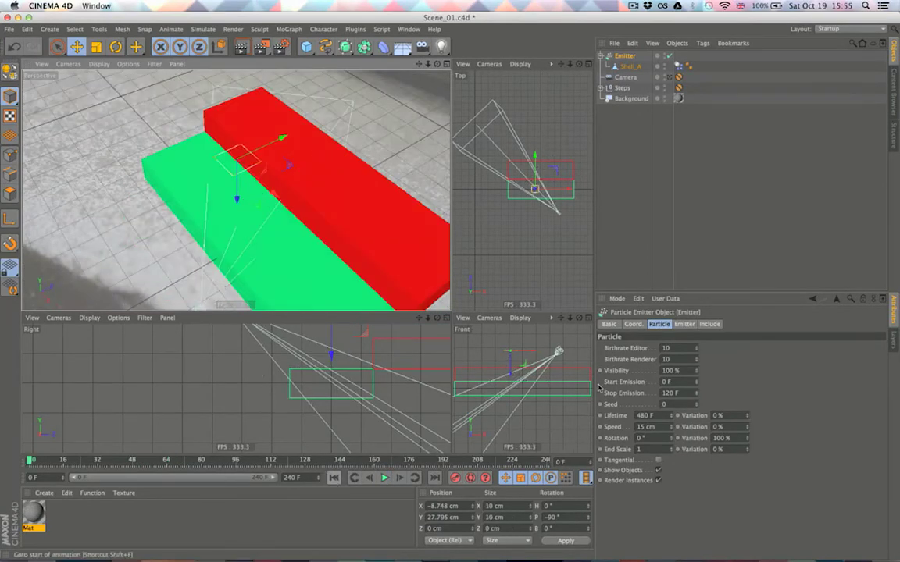
pyautogui.click(666, 349)
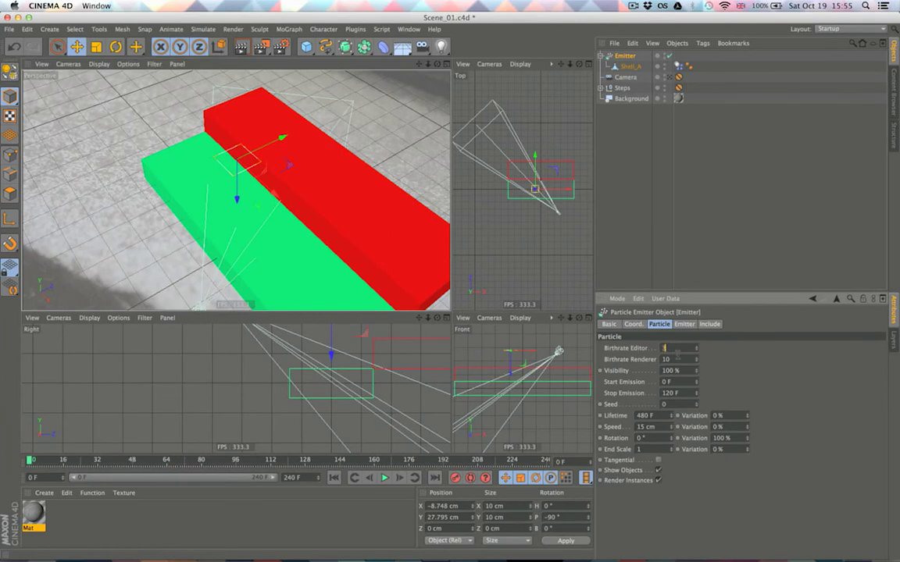
pyautogui.click(382, 478)
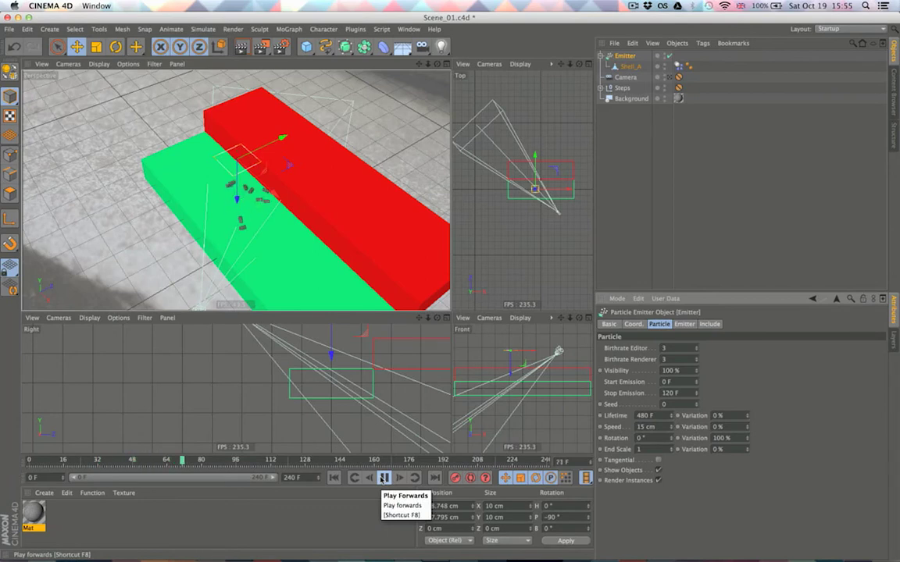
pyautogui.click(382, 478)
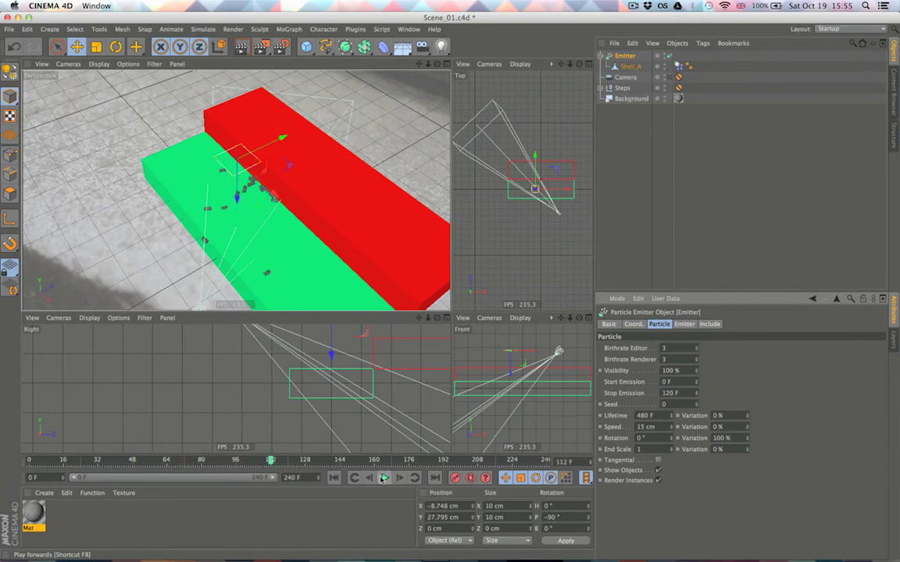
pyautogui.click(334, 478)
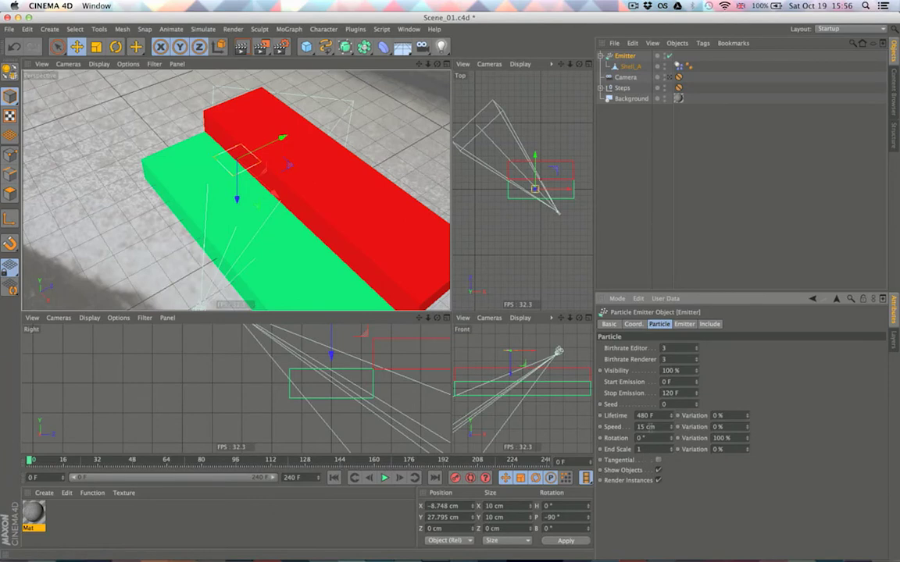
pyautogui.click(385, 478)
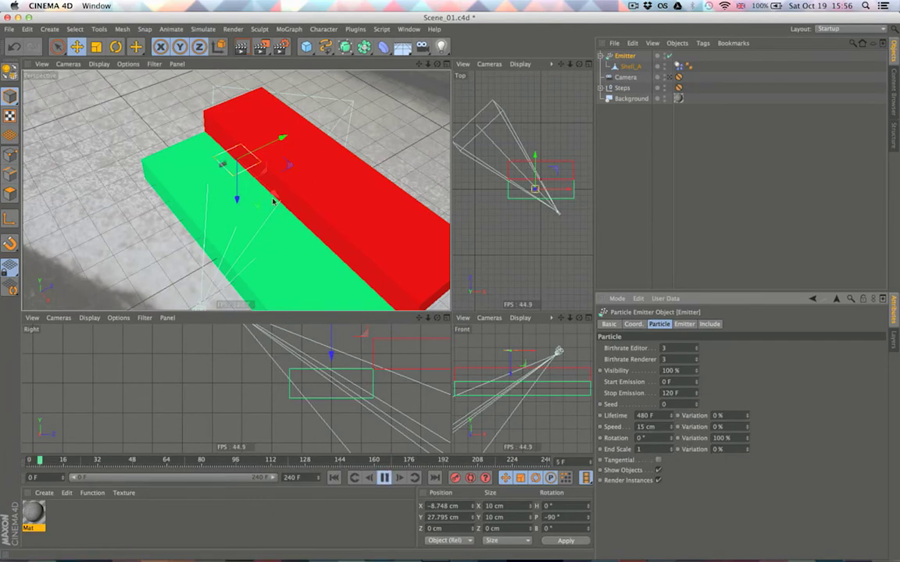
pyautogui.click(385, 478)
pyautogui.click(334, 478)
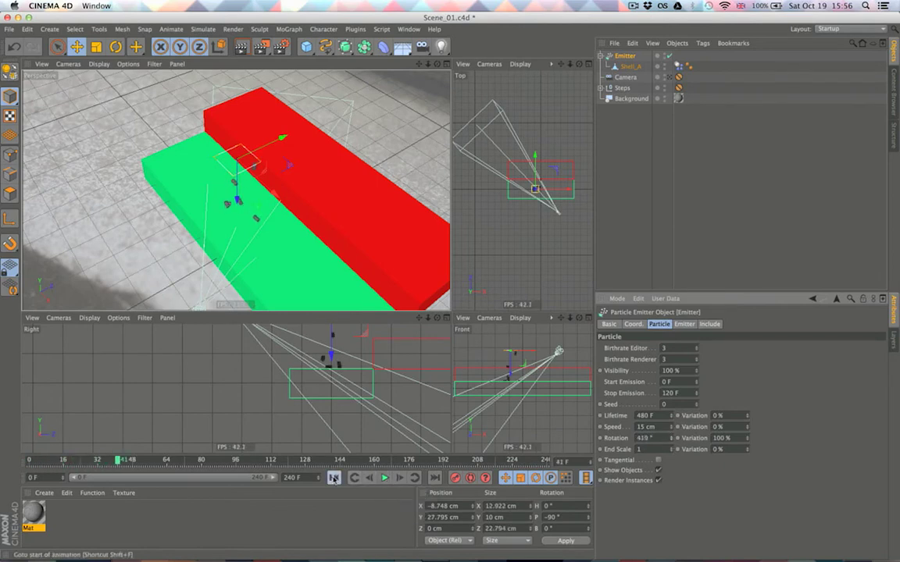
# Replay with particle rotation 419° and emission stopping at 240 F, then reselect the Emitter.
pyautogui.click(384, 478)
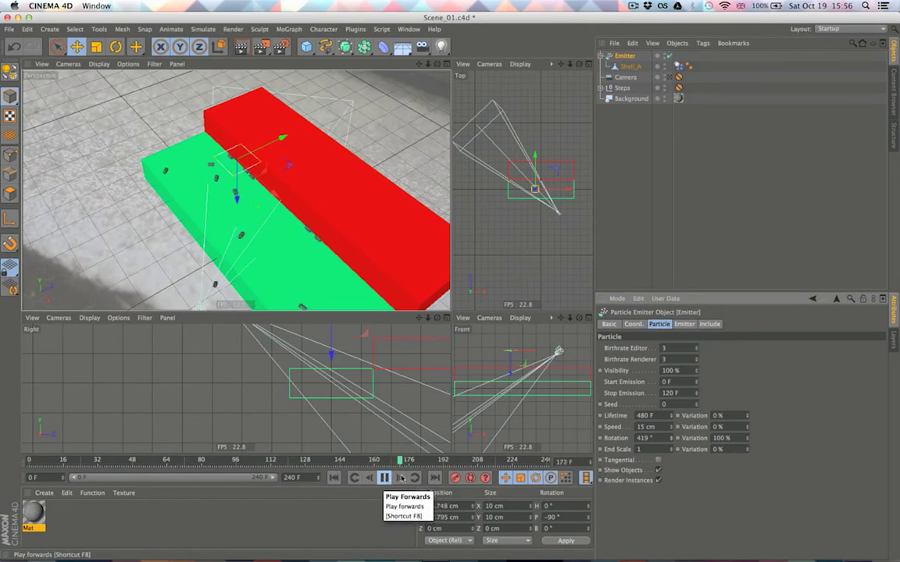
pyautogui.press('F8')
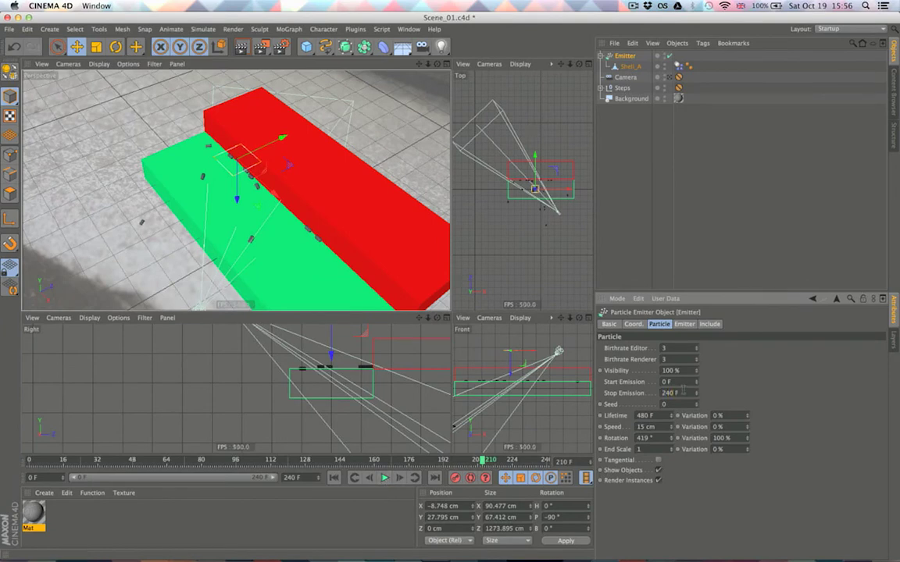
pyautogui.click(384, 478)
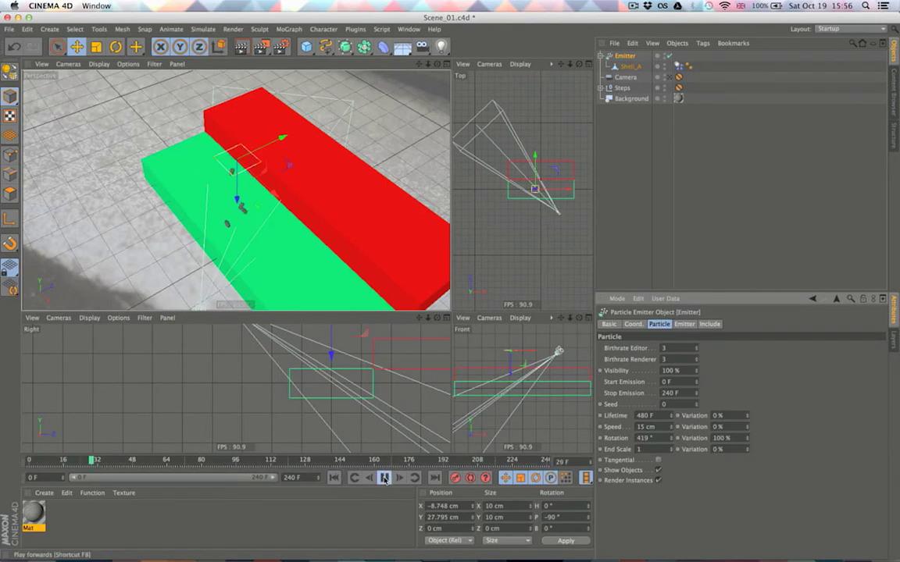
pyautogui.click(383, 477)
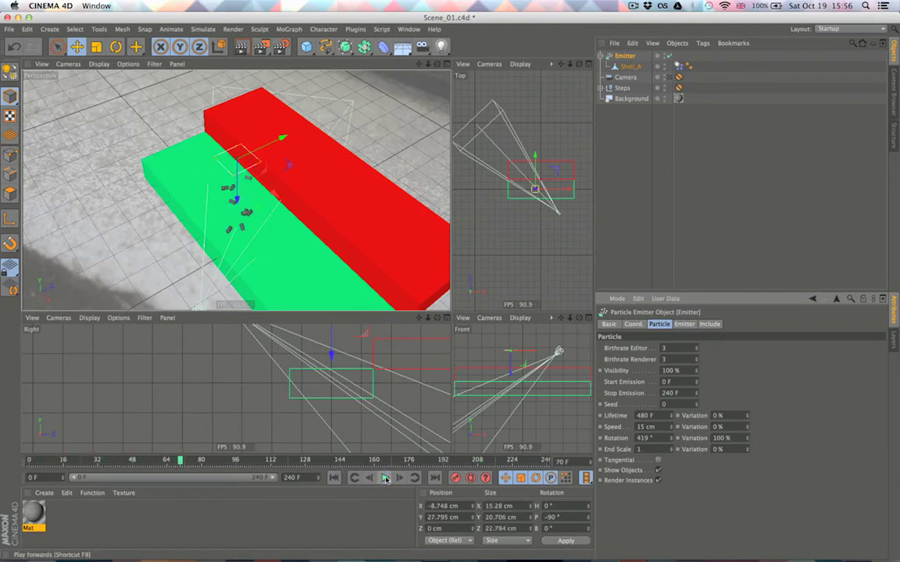
pyautogui.click(627, 67)
pyautogui.click(625, 56)
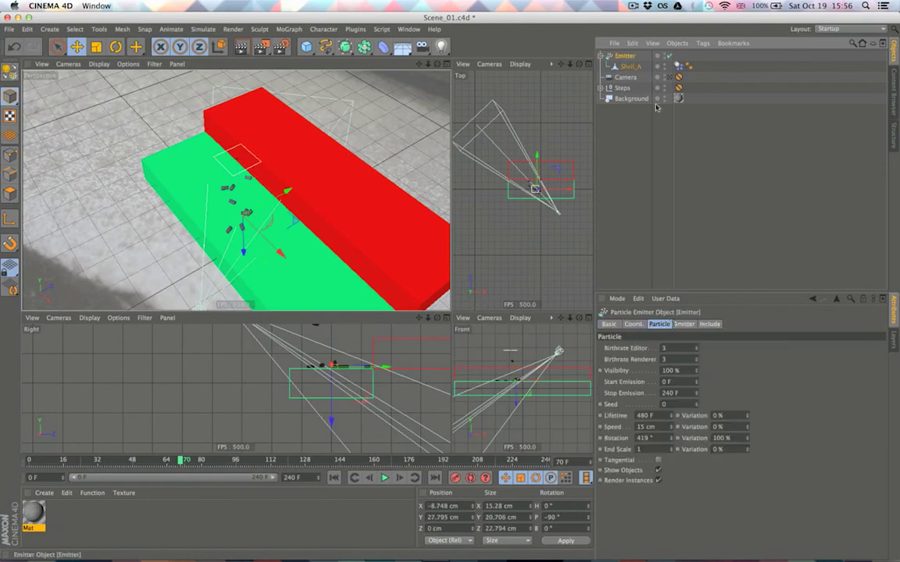
# Give the Emitter a pure blue (RGB 0,0,255) display colour and rewind to frame 0.
pyautogui.click(615, 324)
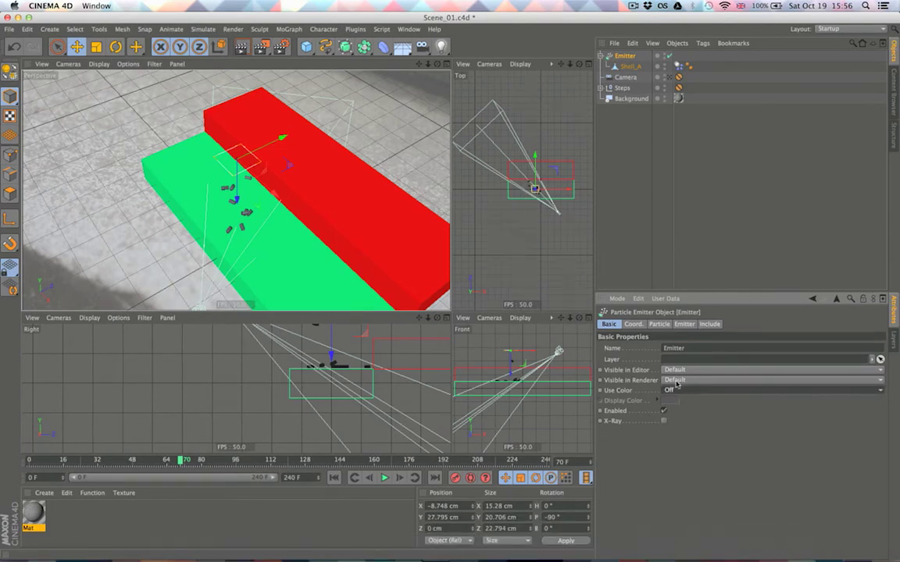
pyautogui.click(671, 390)
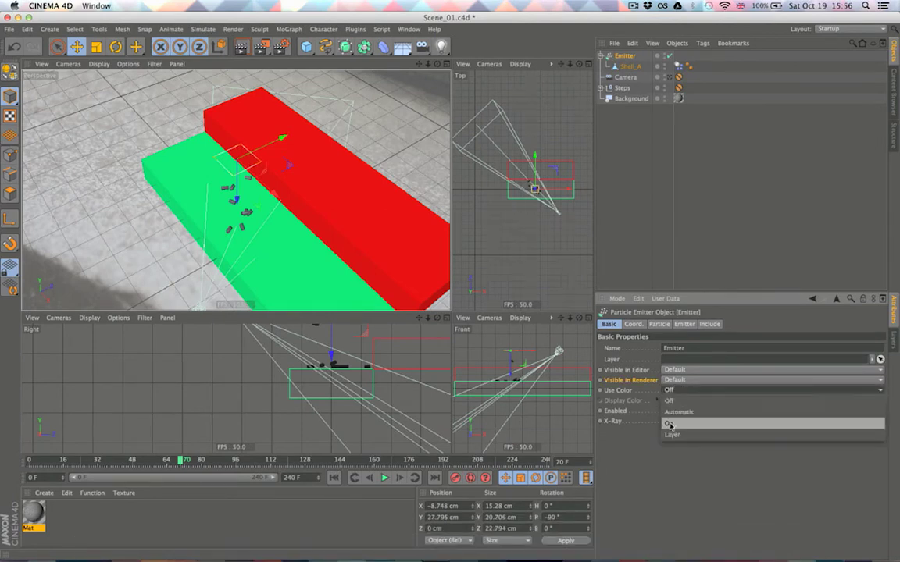
pyautogui.click(673, 422)
pyautogui.click(668, 400)
pyautogui.click(674, 375)
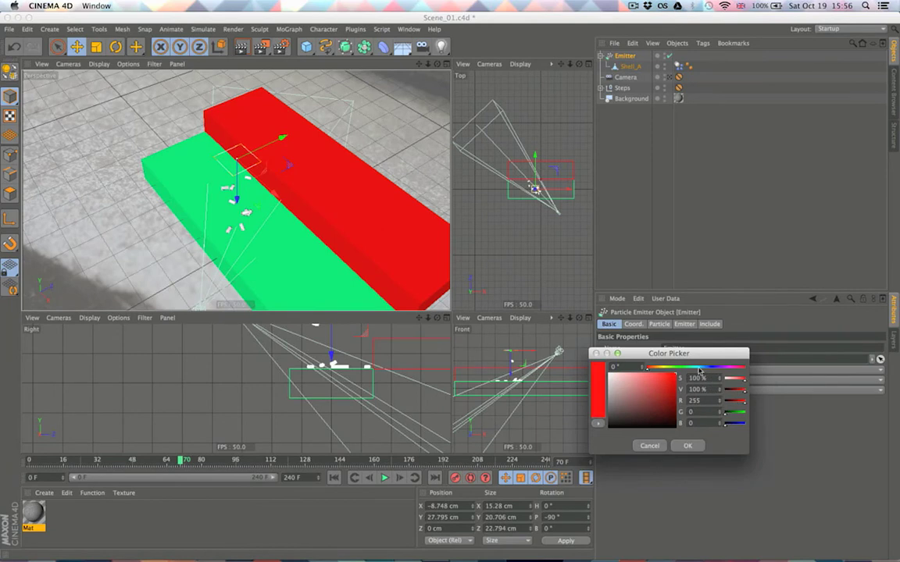
pyautogui.click(712, 367)
pyautogui.click(692, 444)
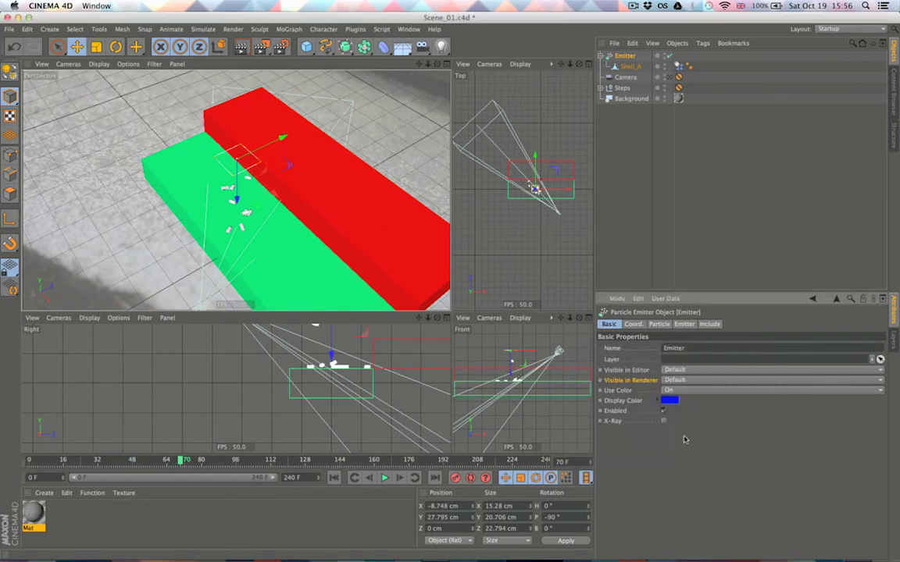
pyautogui.click(679, 254)
pyautogui.click(334, 477)
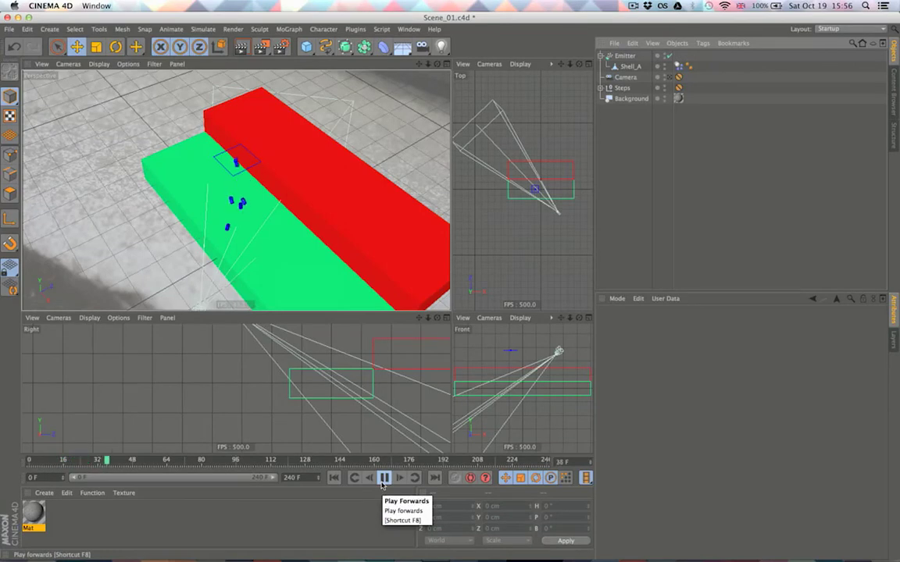
# Make the perspective view look through the scene camera.
pyautogui.click(382, 483)
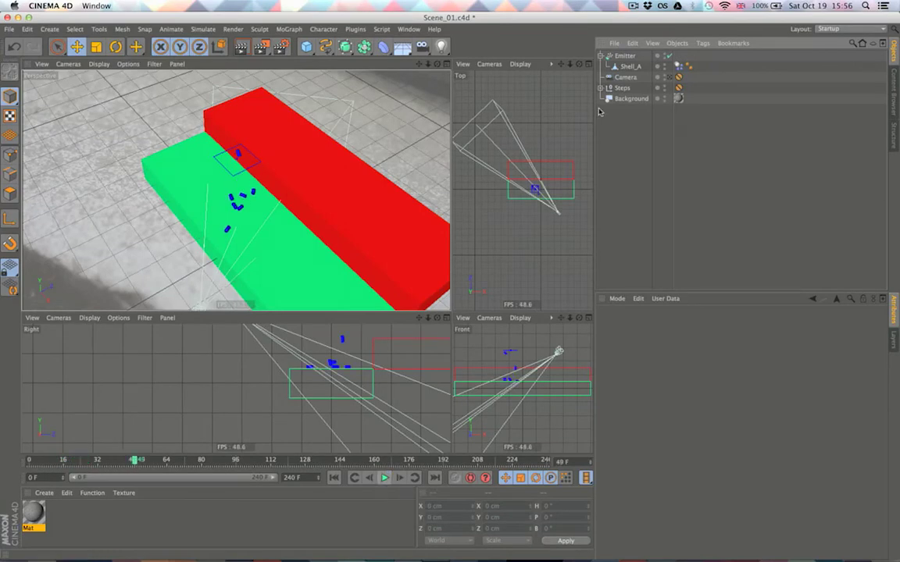
pyautogui.click(669, 77)
pyautogui.click(333, 478)
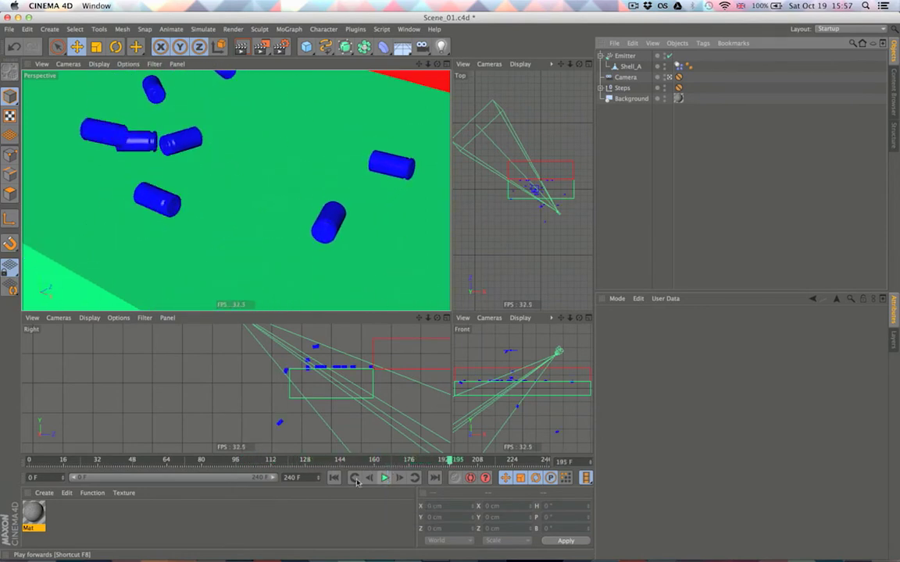
pyautogui.click(384, 477)
# Raise the Emitter to Y 67.954 cm and replay the simulation.
pyautogui.click(605, 55)
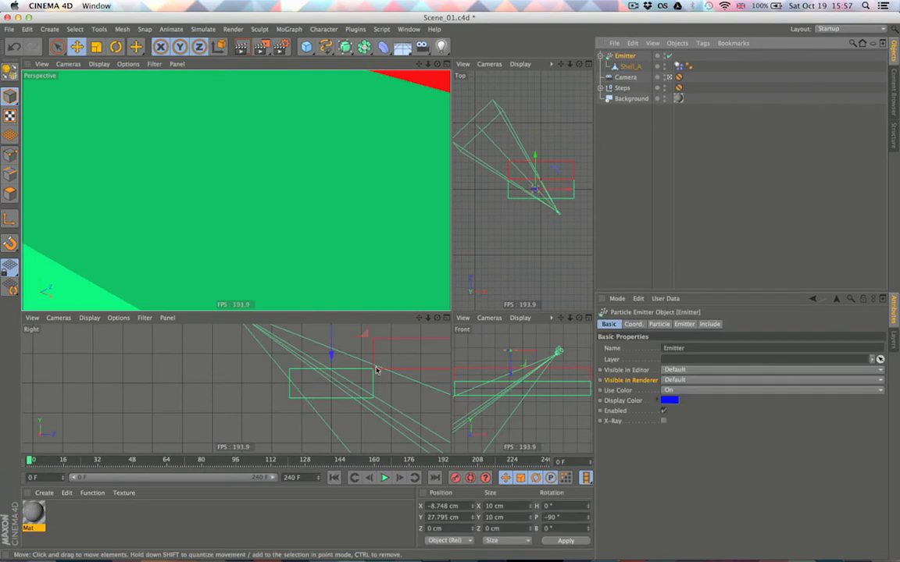
pyautogui.scroll(-3, 337, 390)
pyautogui.scroll(-3, 338, 399)
pyautogui.moveTo(321, 426); pyautogui.dragTo(321, 368)
pyautogui.click(384, 478)
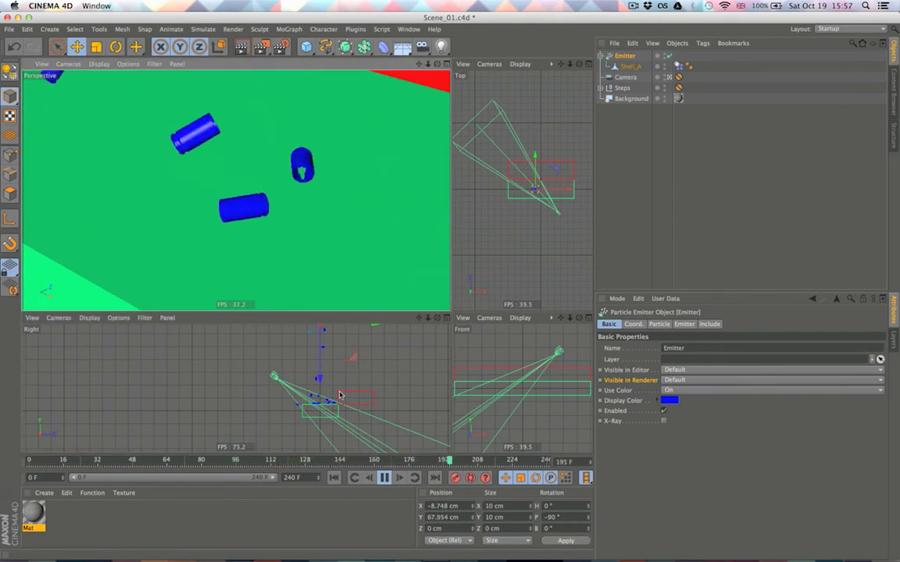
pyautogui.click(384, 477)
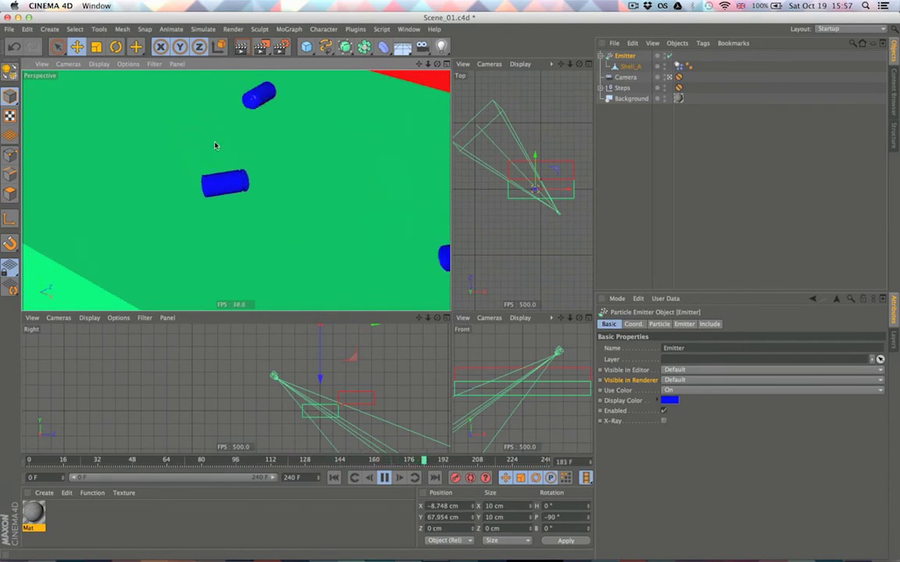
pyautogui.press('F8')
pyautogui.click(678, 66)
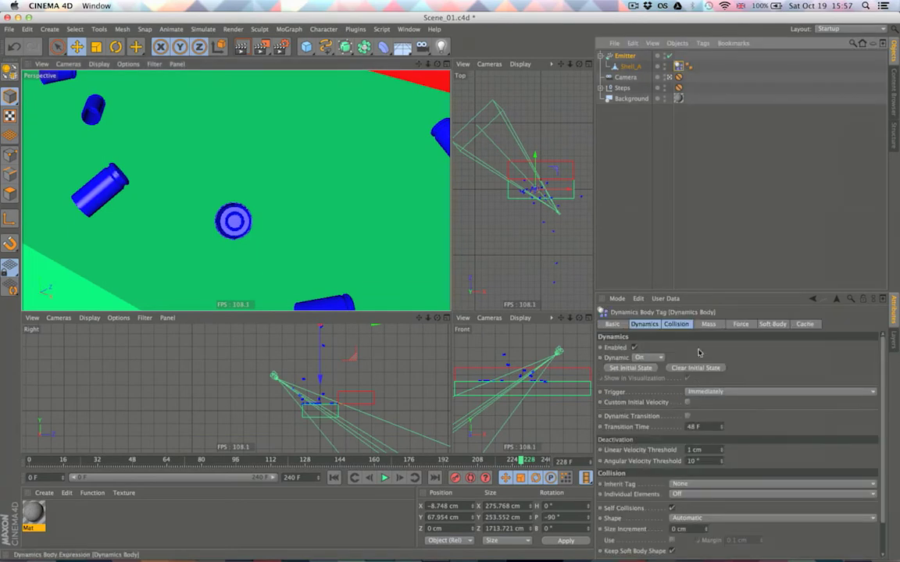
pyautogui.click(678, 324)
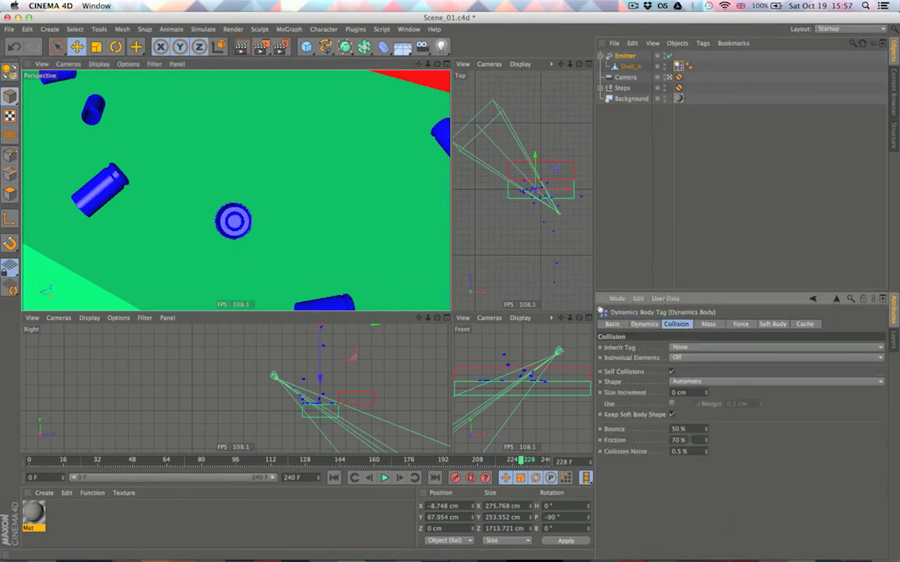
pyautogui.click(663, 257)
pyautogui.click(335, 478)
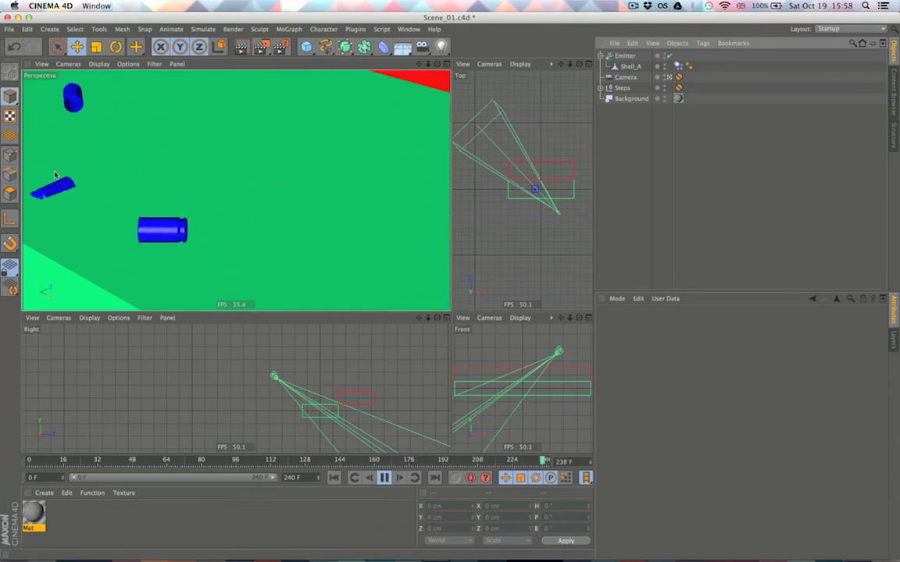
# Expand the Steps group and show the collision settings of Shell_A's Dynamics Body tag.
pyautogui.click(383, 478)
pyautogui.click(338, 478)
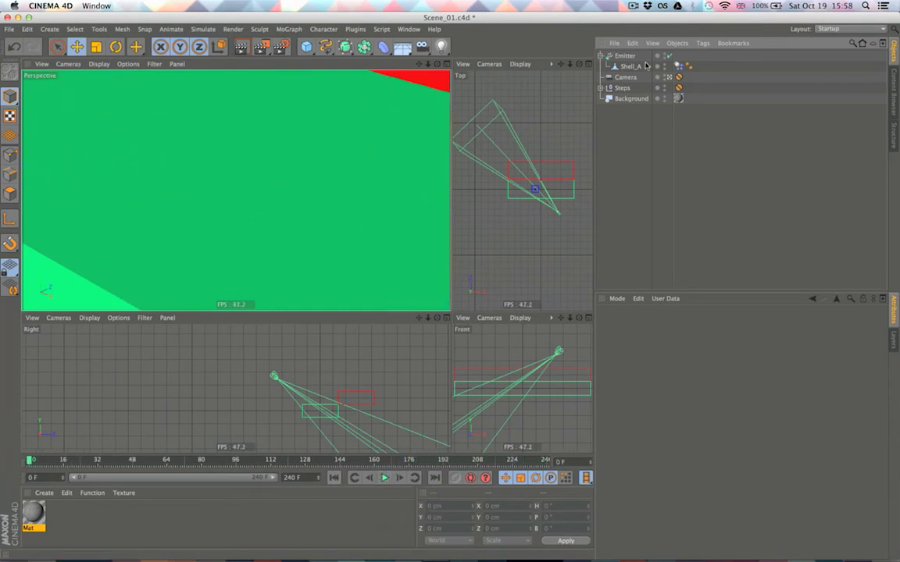
pyautogui.click(598, 88)
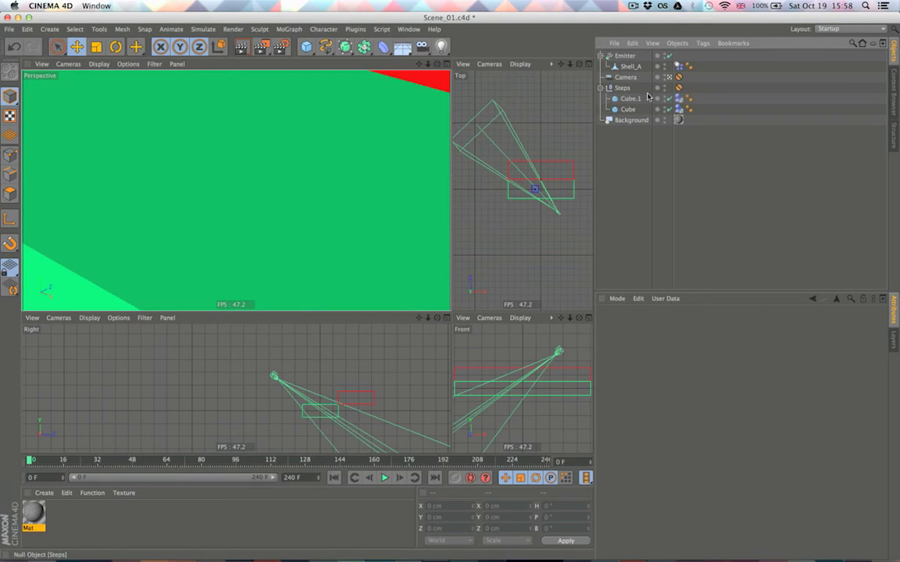
pyautogui.click(678, 66)
pyautogui.click(709, 324)
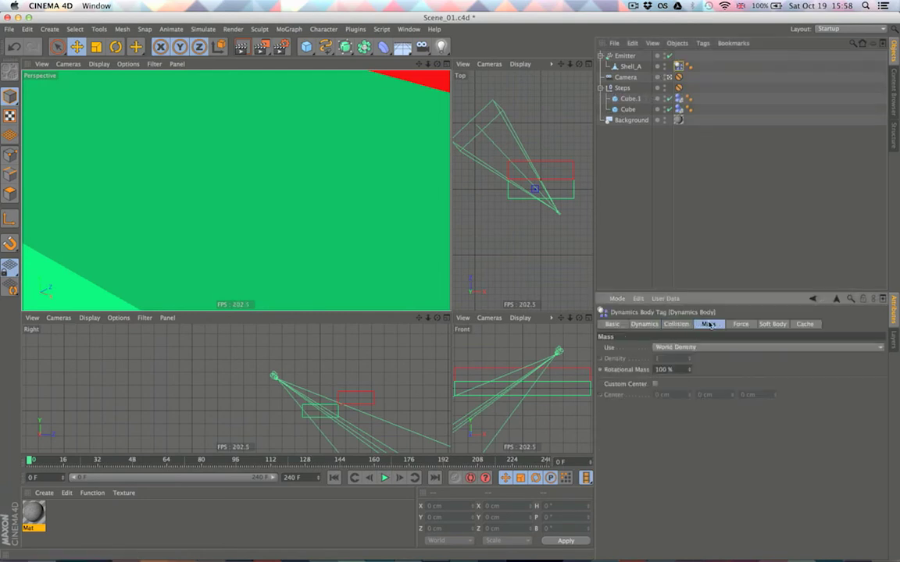
pyautogui.click(675, 325)
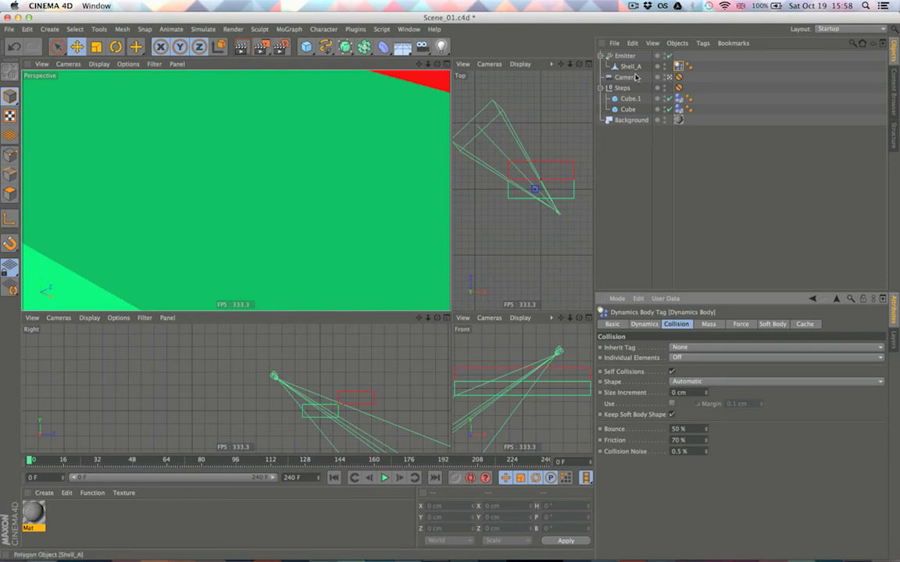
# Set the shell's collision shape to Cylinder Z-Axis and test the simulation.
pyautogui.click(687, 383)
pyautogui.click(688, 460)
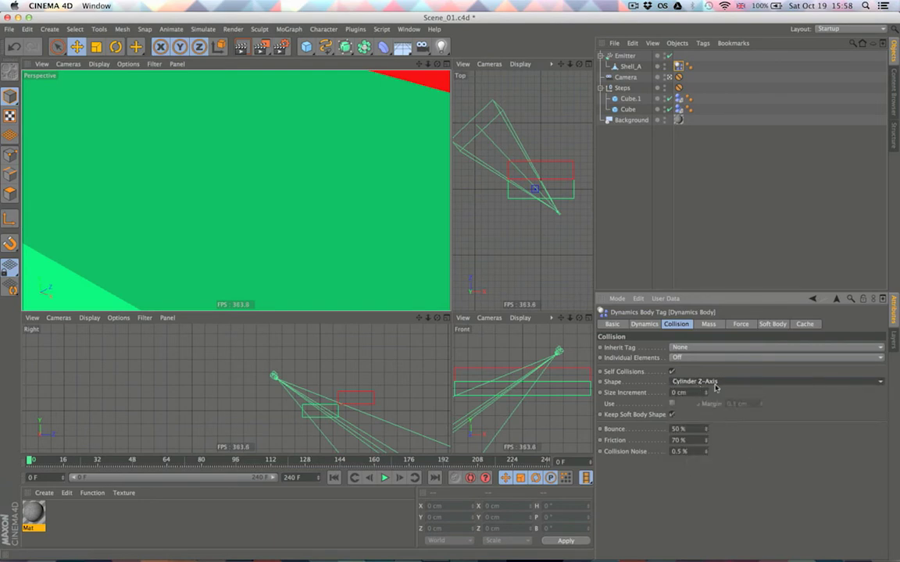
pyautogui.click(383, 478)
pyautogui.hotkey('shift', 'f')
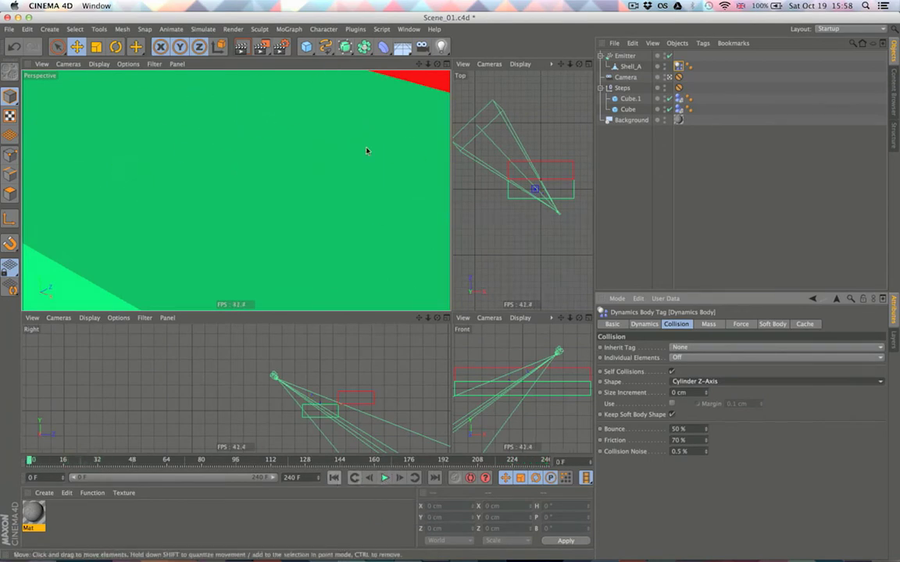
# Change the collision shape to Cylinder Y-Axis and replay from frame 0.
pyautogui.click(691, 383)
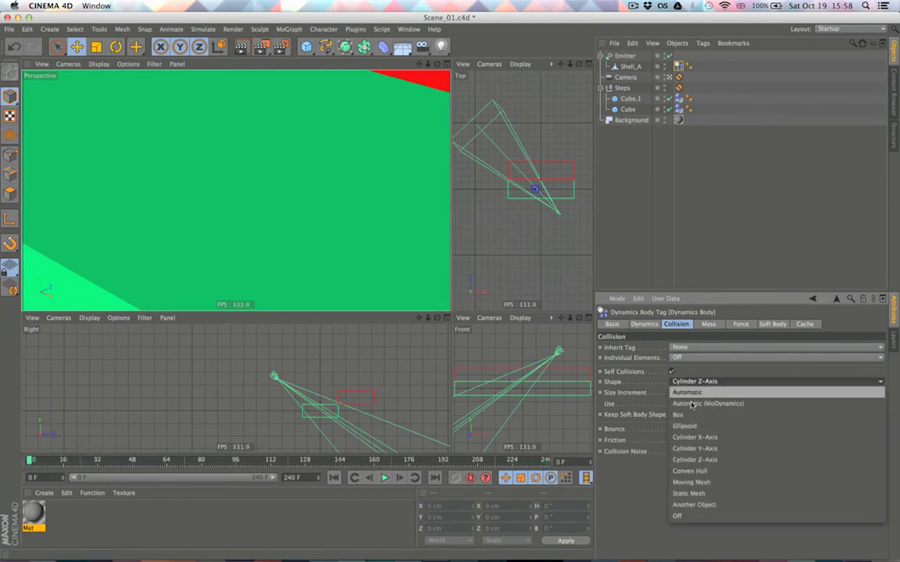
pyautogui.click(692, 448)
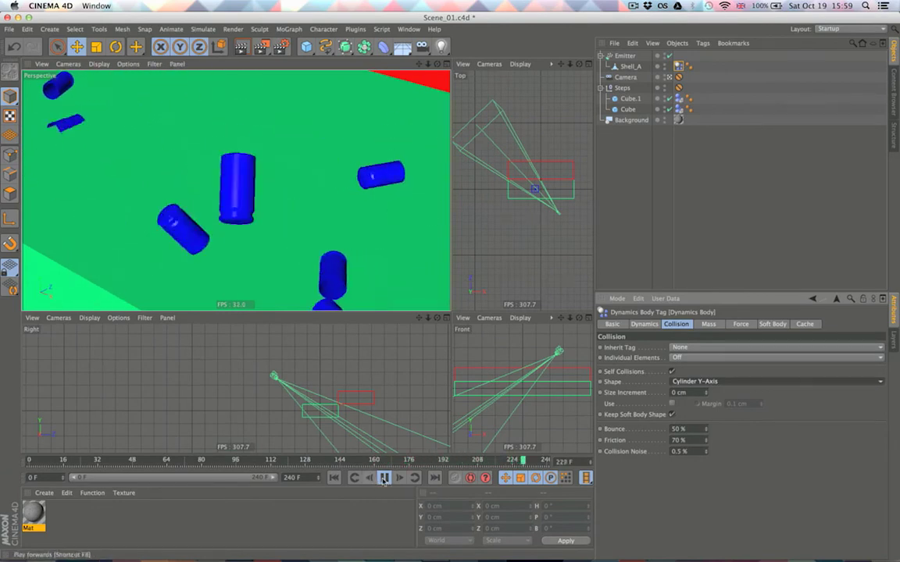
pyautogui.hotkey('shift', 'f')
# Raise the project's dynamics Expert Steps per Frame from 25 to 50 and replay the simulation.
pyautogui.click(642, 263)
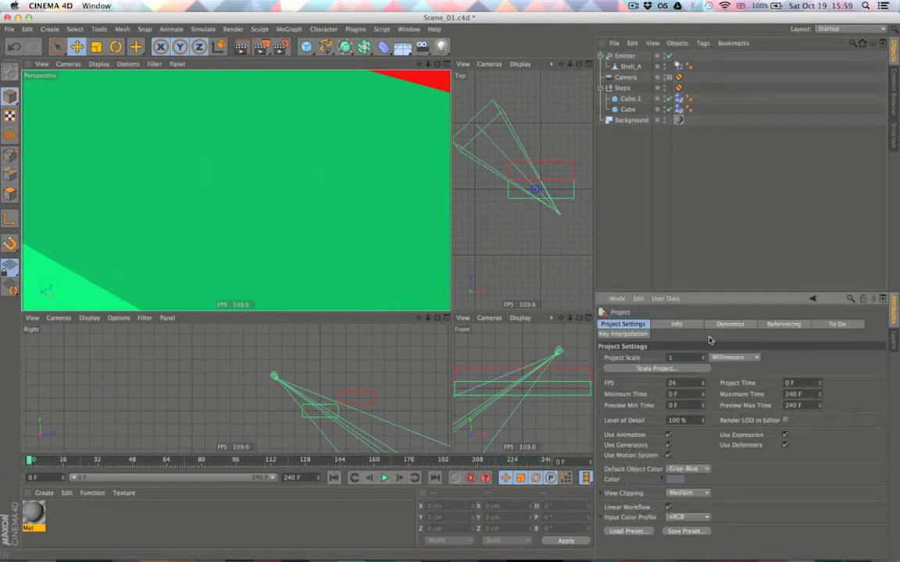
pyautogui.click(783, 324)
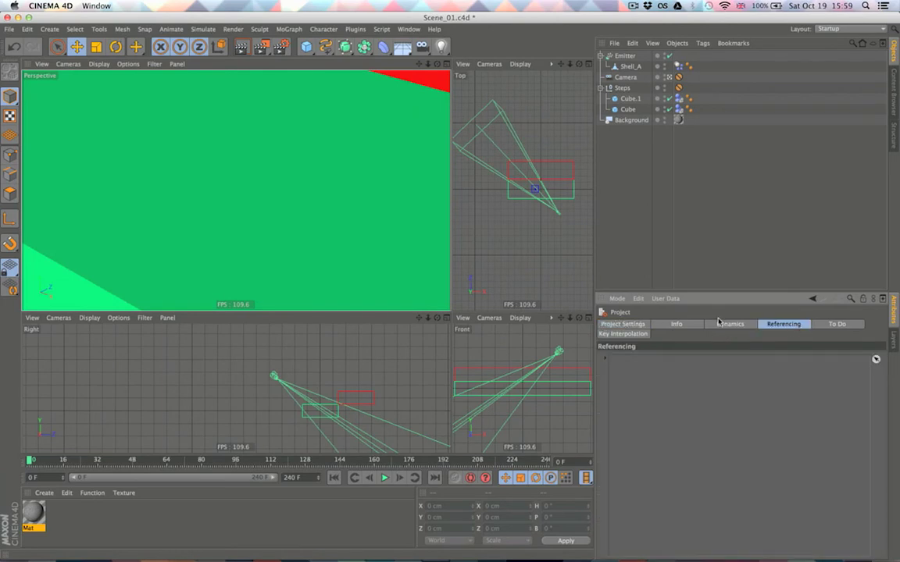
pyautogui.click(728, 324)
pyautogui.click(699, 358)
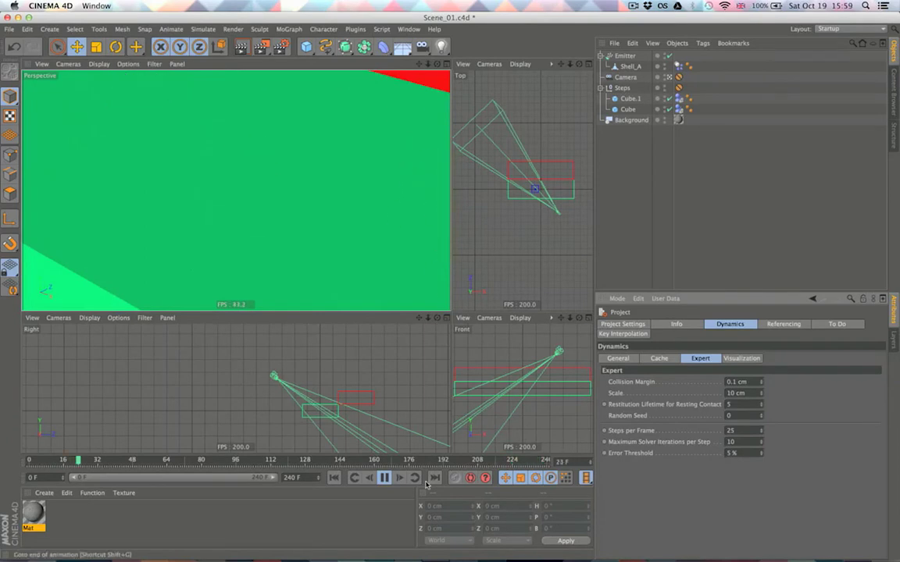
pyautogui.hotkey('shift', 'f')
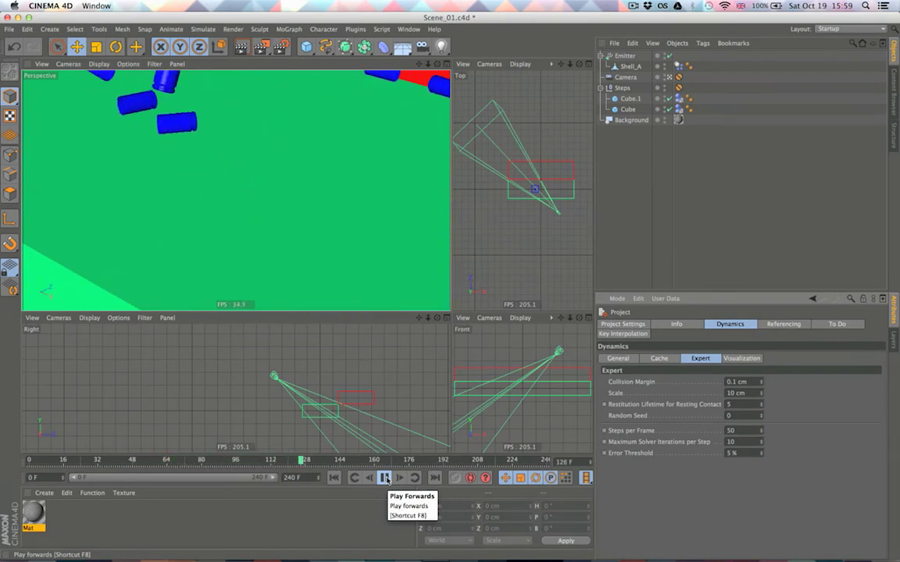
# Edit the Friction values on the shell's and Cube.1's Dynamics Body tags.
pyautogui.click(384, 478)
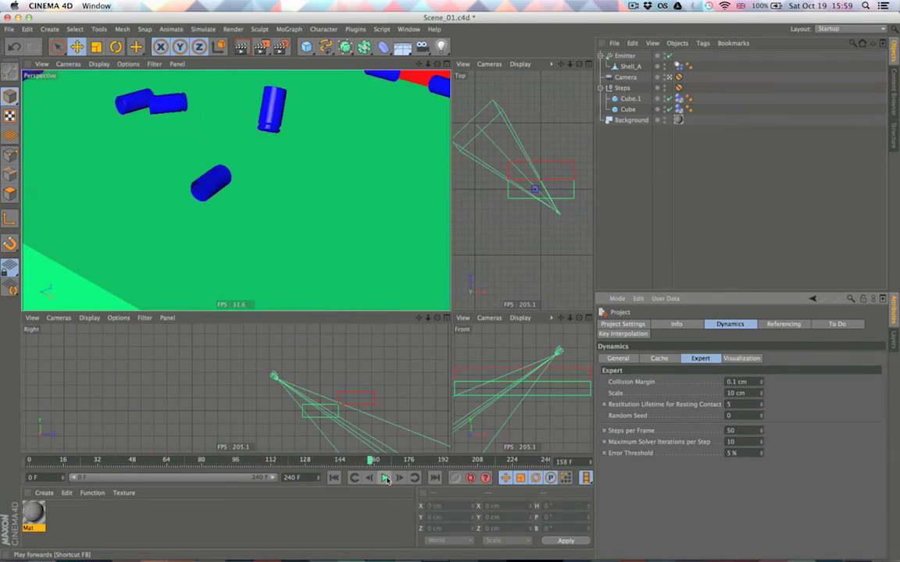
pyautogui.click(334, 478)
pyautogui.click(678, 67)
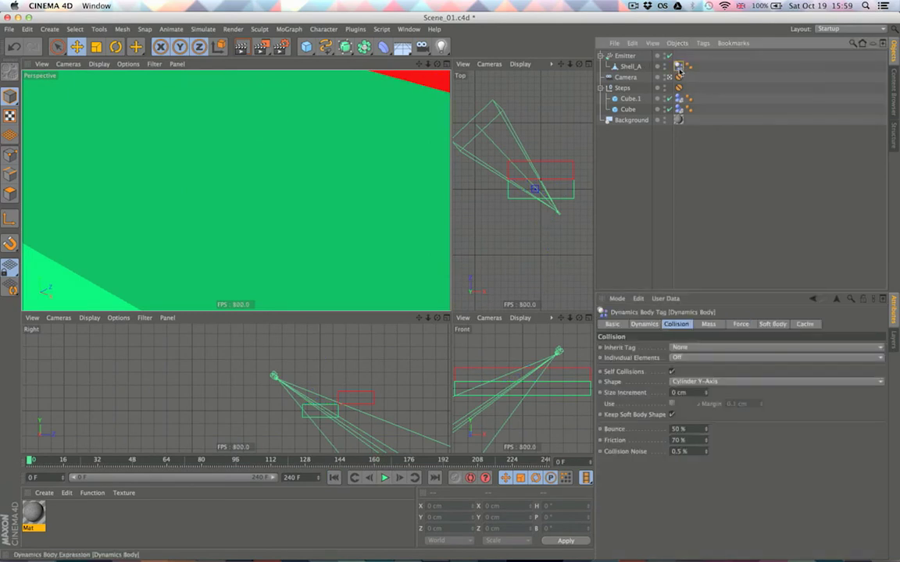
pyautogui.doubleClick(682, 441)
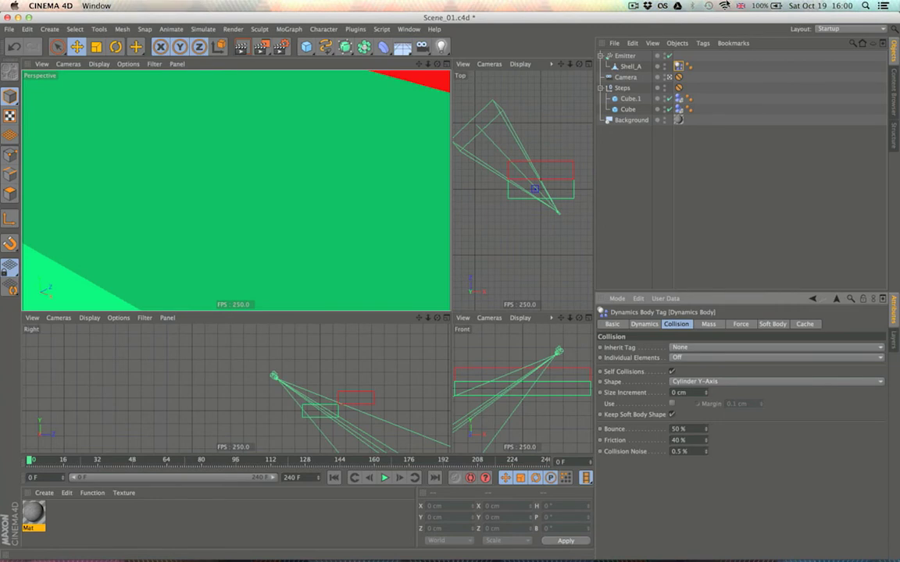
pyautogui.click(678, 100)
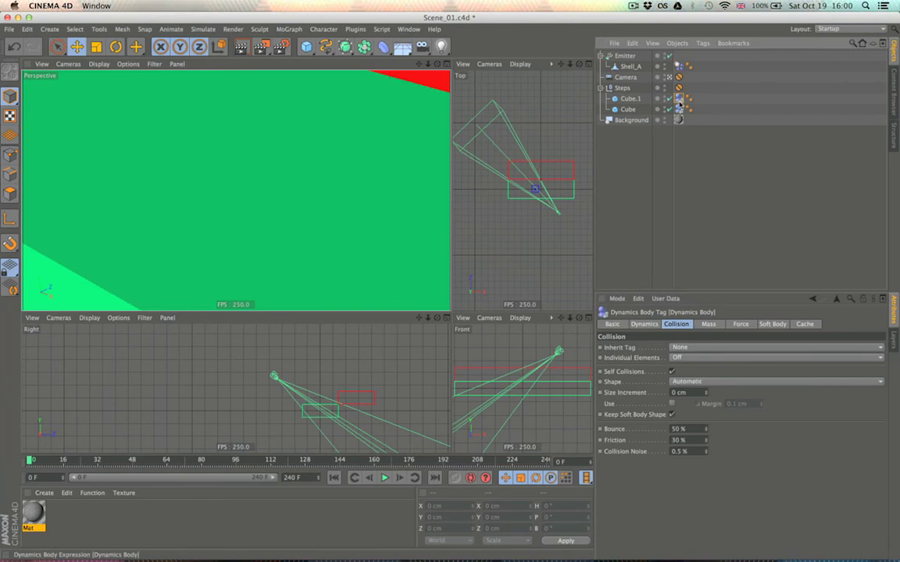
pyautogui.doubleClick(680, 440)
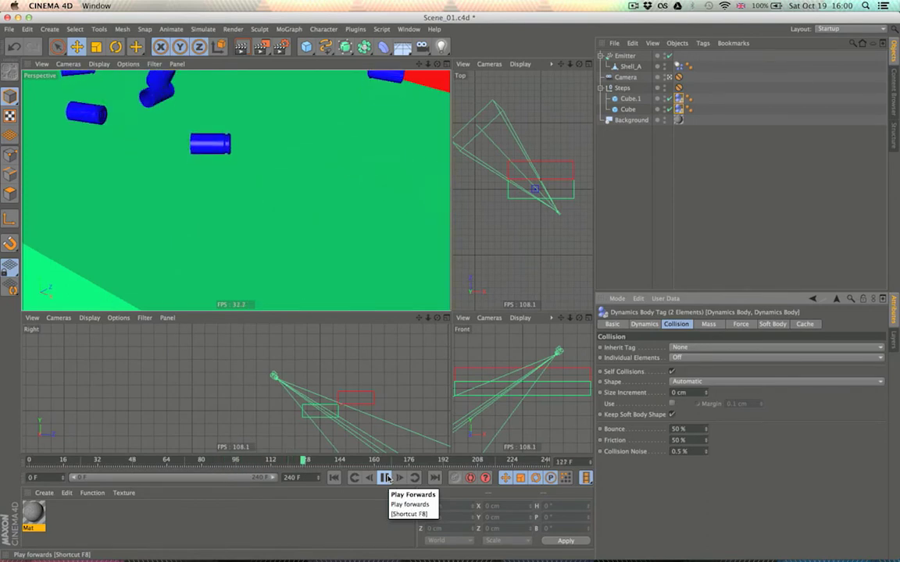
# Replay the simulation to watch the casings bounce, then rewind to frame 0.
pyautogui.click(387, 478)
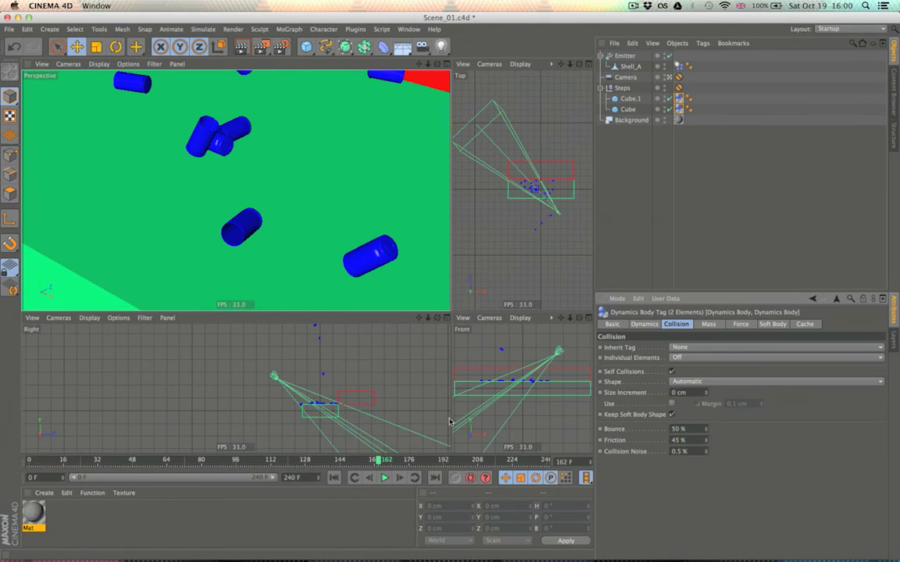
pyautogui.click(367, 478)
pyautogui.click(383, 477)
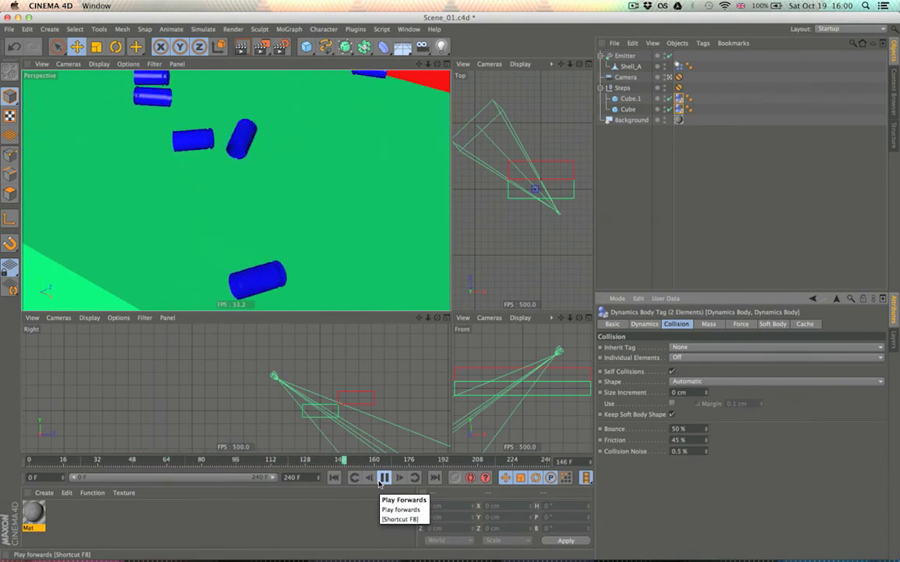
pyautogui.click(380, 480)
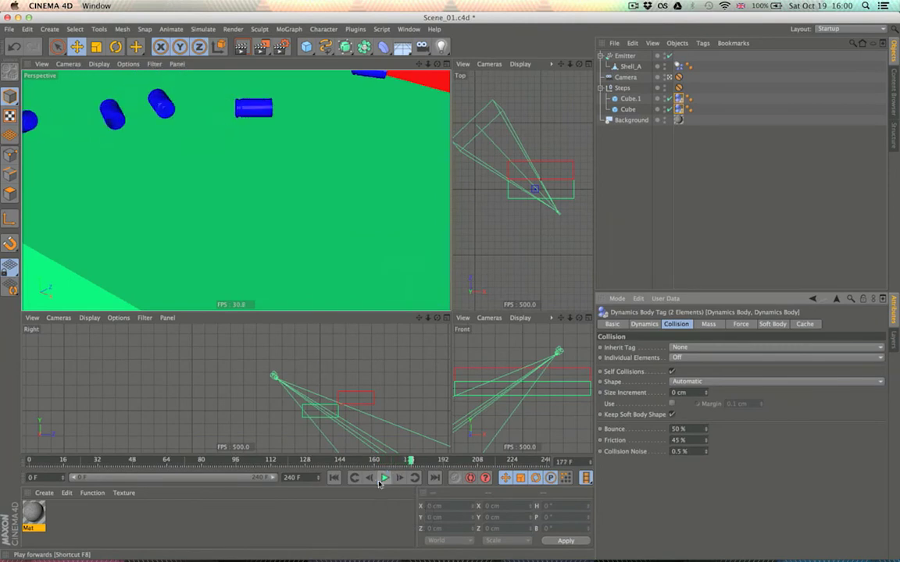
pyautogui.click(333, 477)
# Inspect the Emitter's particle settings (birthrate 4, speed 15 cm, lifetime 480 F) during a replay, then select Cube.1.
pyautogui.click(625, 57)
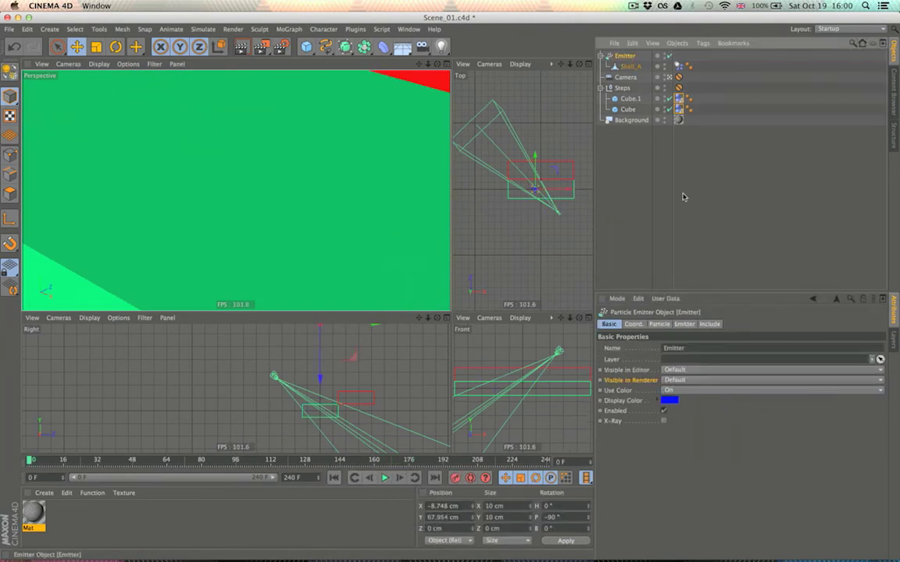
pyautogui.click(658, 324)
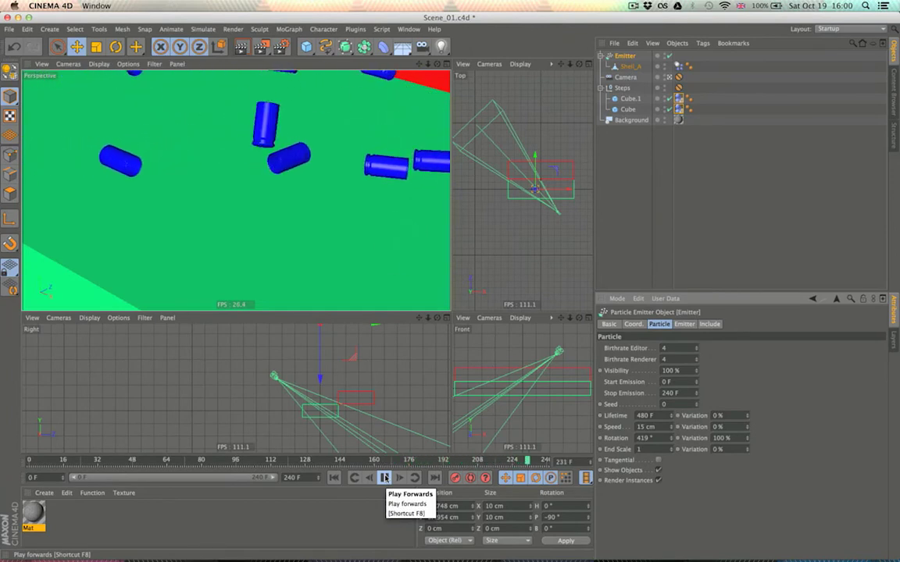
pyautogui.click(384, 477)
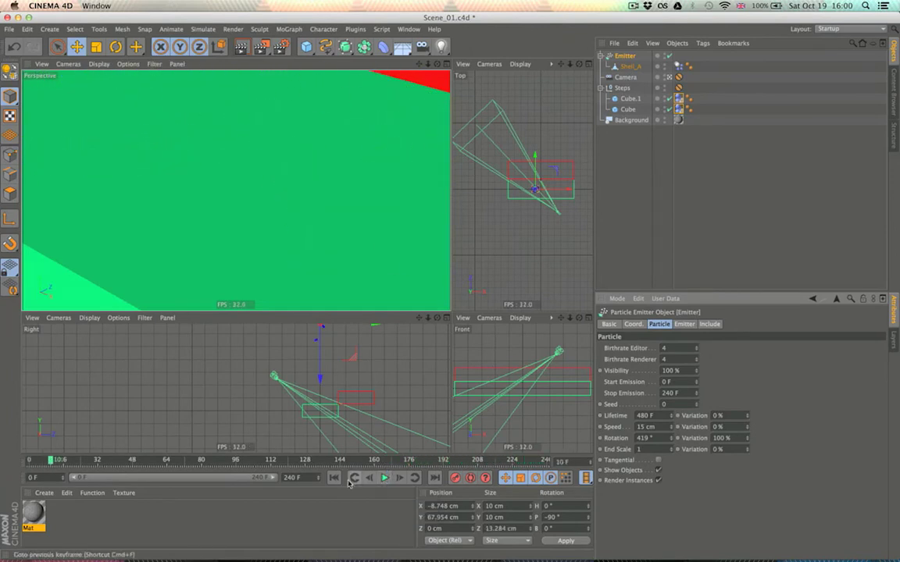
pyautogui.click(639, 99)
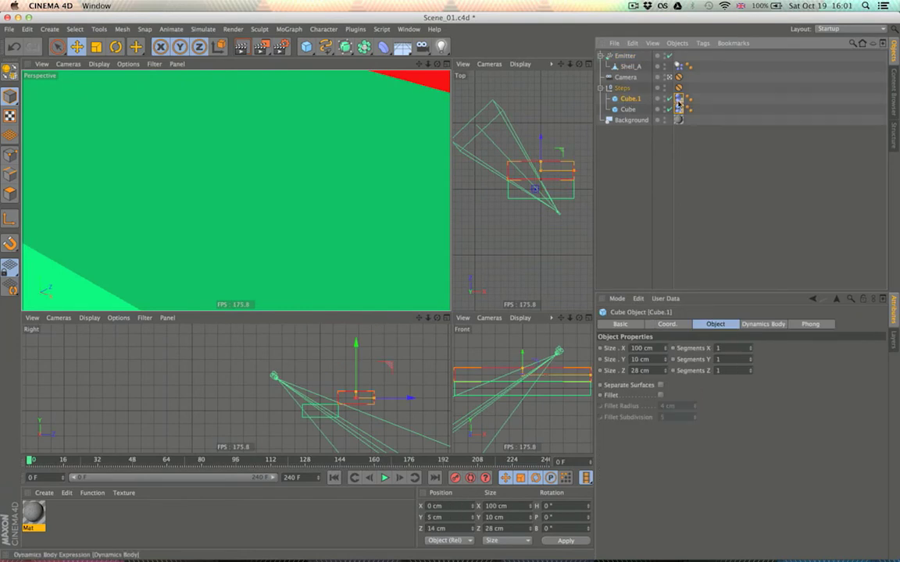
# Set Shell_A's collision Bounce to 60% and Friction to 35%.
pyautogui.click(678, 100)
pyautogui.click(679, 66)
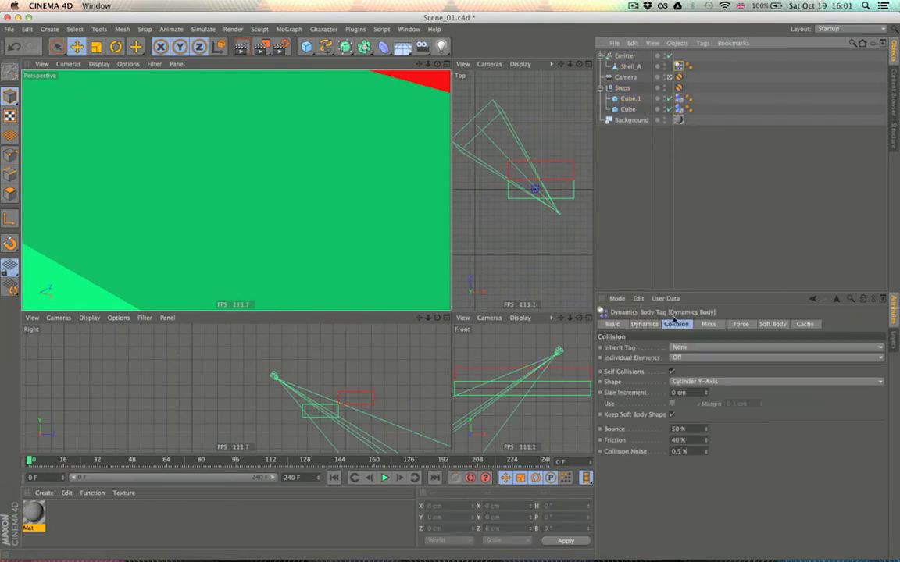
pyautogui.doubleClick(677, 429)
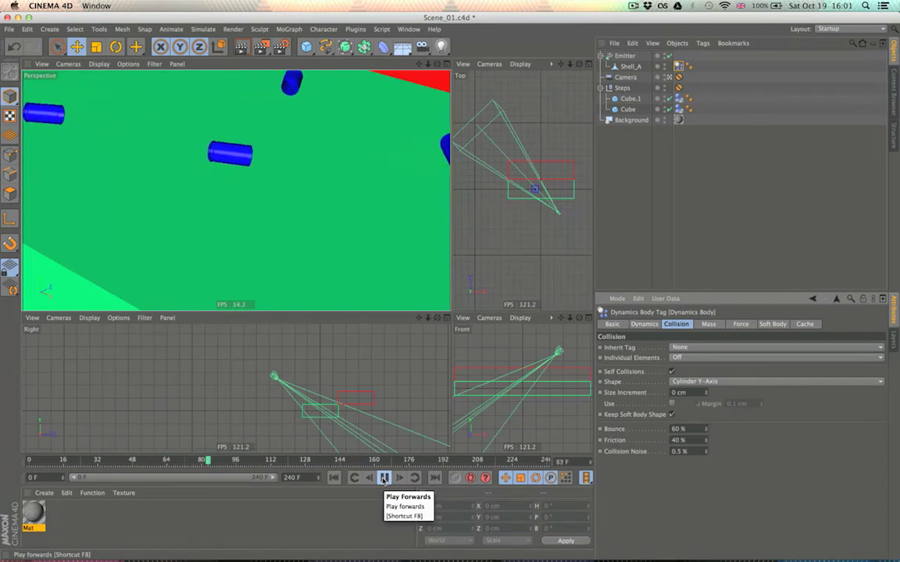
# Rewind the replay and set both steps' collision Bounce to 60%.
pyautogui.click(383, 478)
pyautogui.click(336, 479)
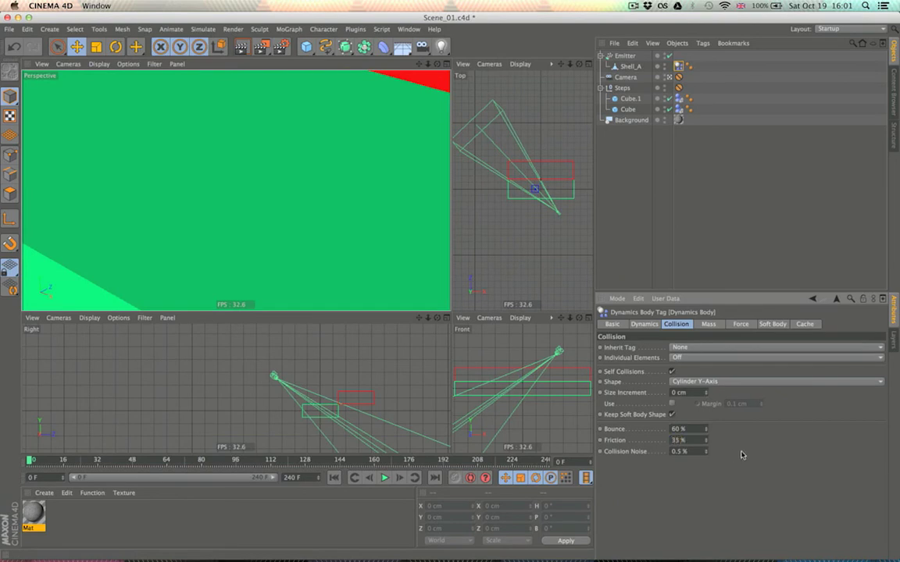
pyautogui.click(678, 110)
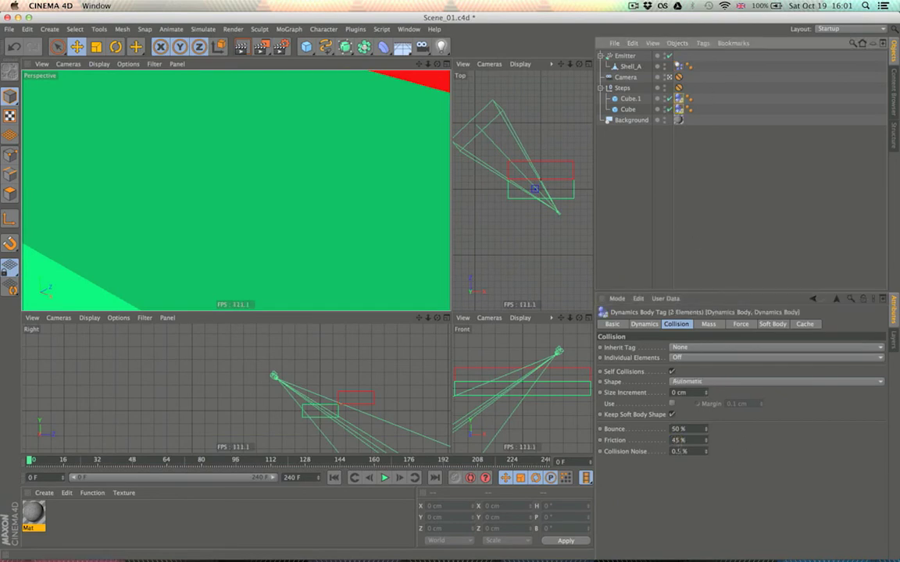
pyautogui.doubleClick(677, 428)
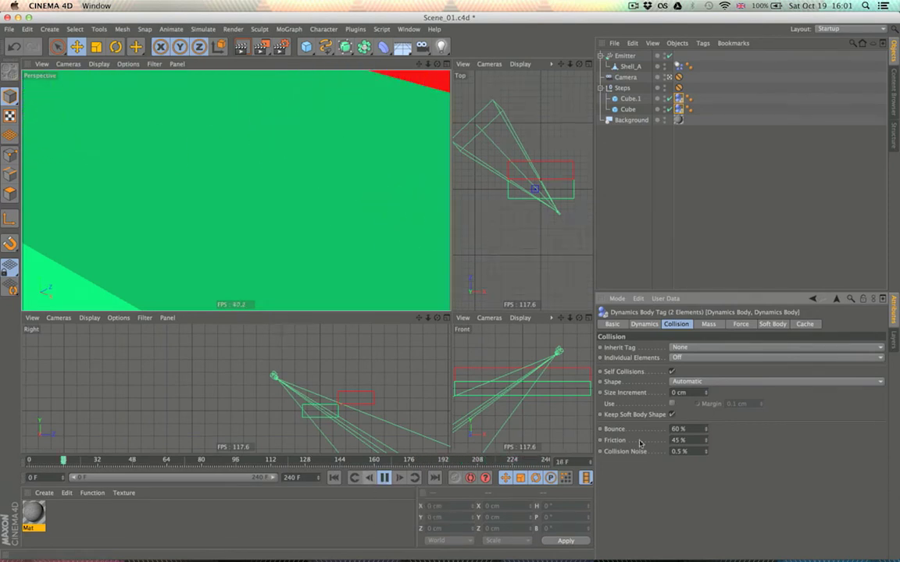
# Set Shell_A's collision Bounce to 50% and rewind to frame 0.
pyautogui.click(383, 477)
pyautogui.hotkey('shift', 'f')
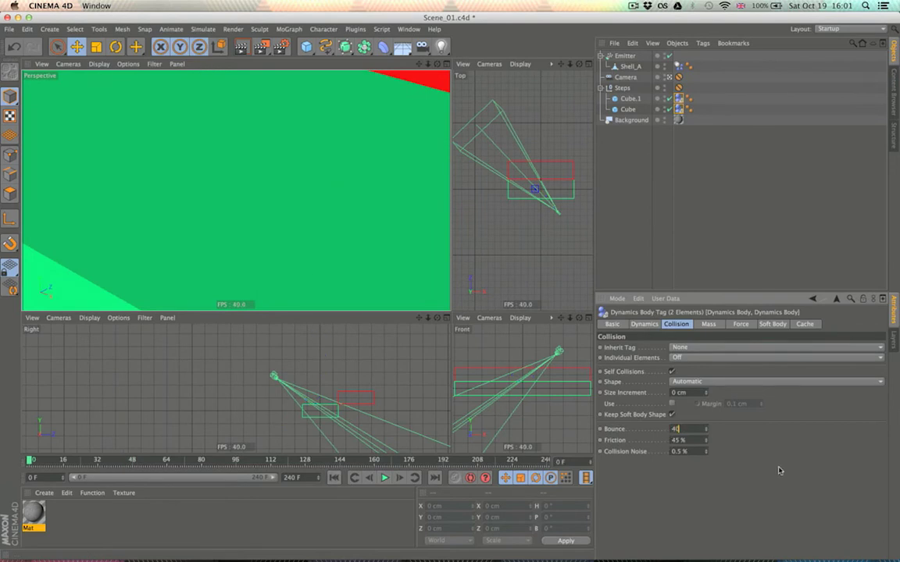
pyautogui.moveTo(676, 68); pyautogui.dragTo(671, 67)
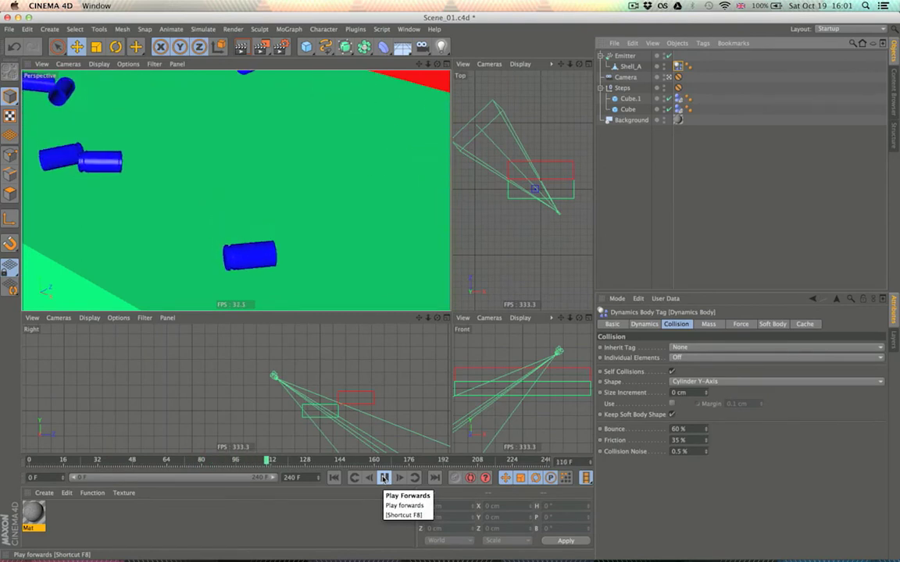
pyautogui.click(383, 477)
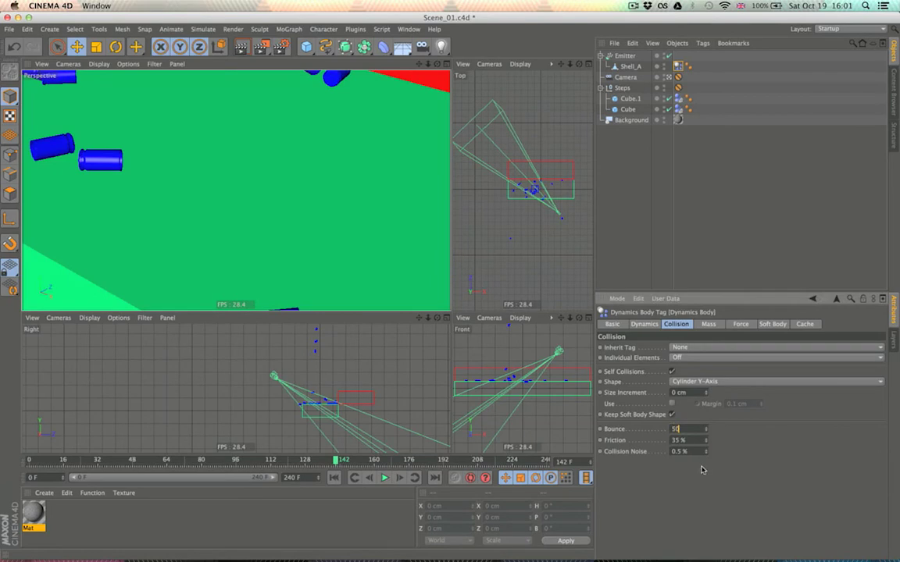
pyautogui.click(333, 478)
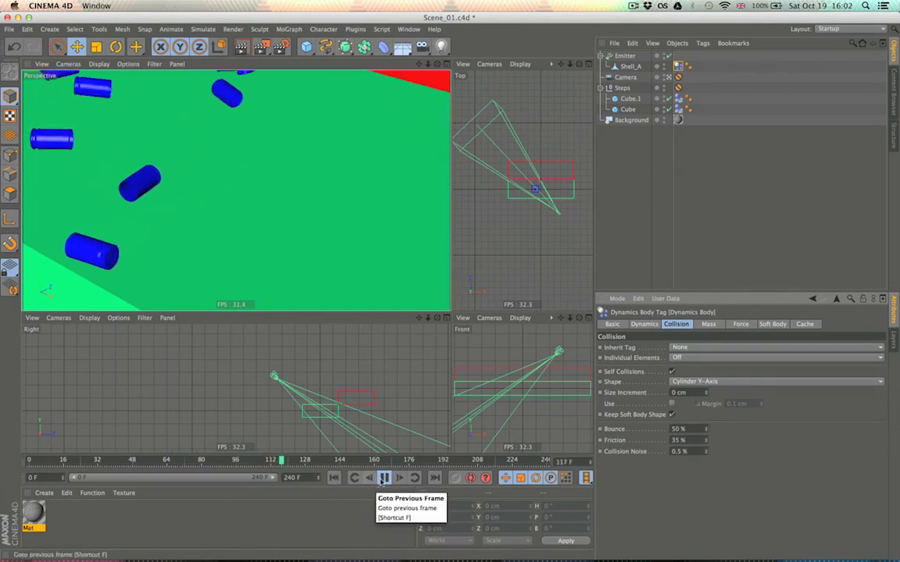
# Lower both steps' collision Bounce to 30%.
pyautogui.click(386, 478)
pyautogui.click(355, 478)
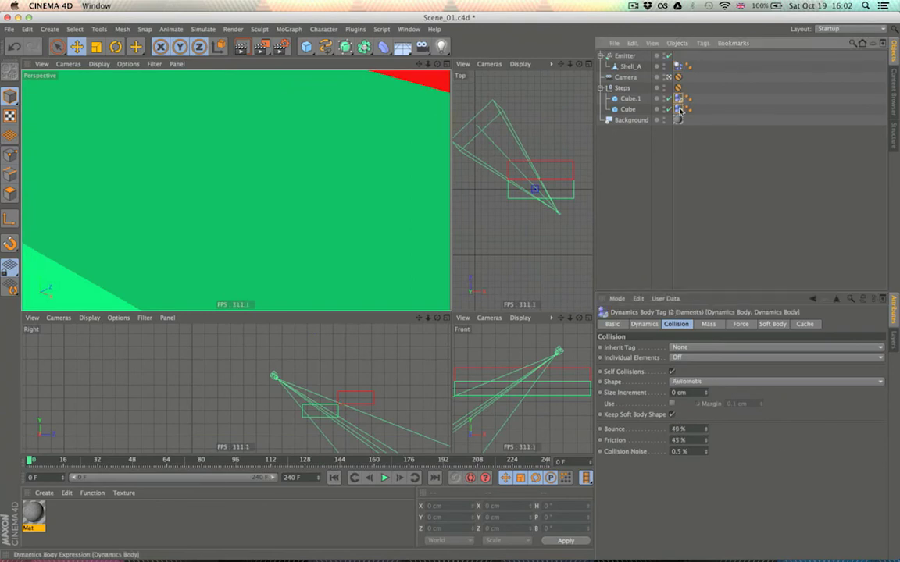
pyautogui.click(691, 429)
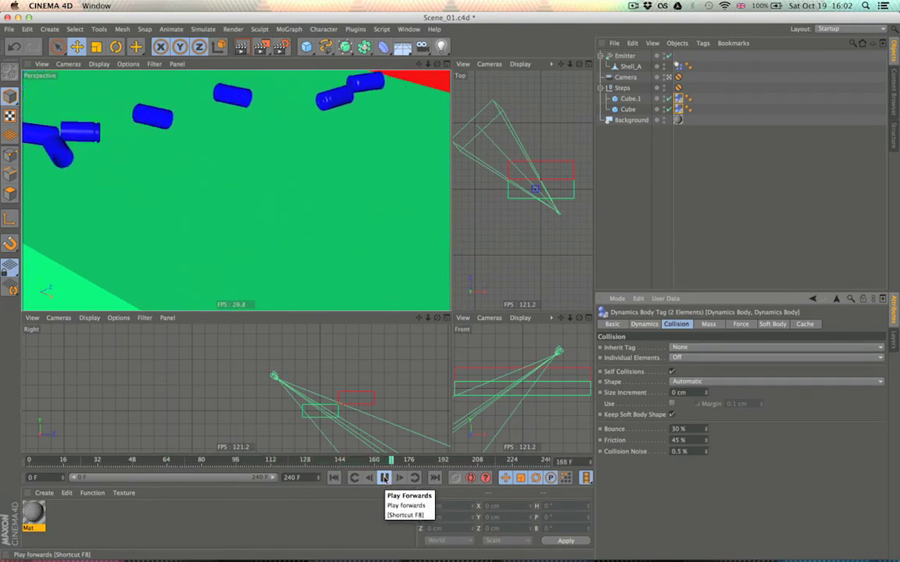
# Keep the casing's Bounce at 50% and rewind to frame 0.
pyautogui.click(385, 477)
pyautogui.click(334, 477)
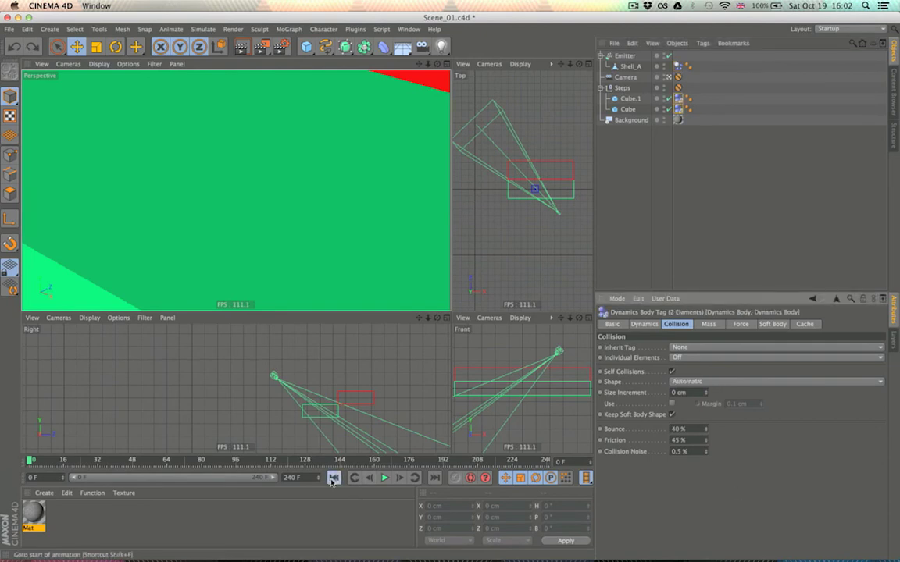
pyautogui.click(386, 478)
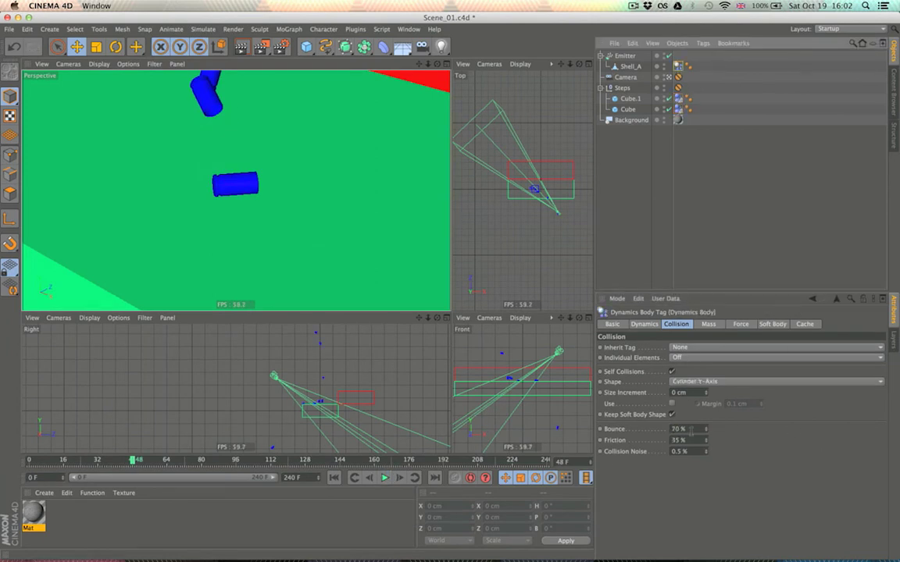
pyautogui.click(692, 429)
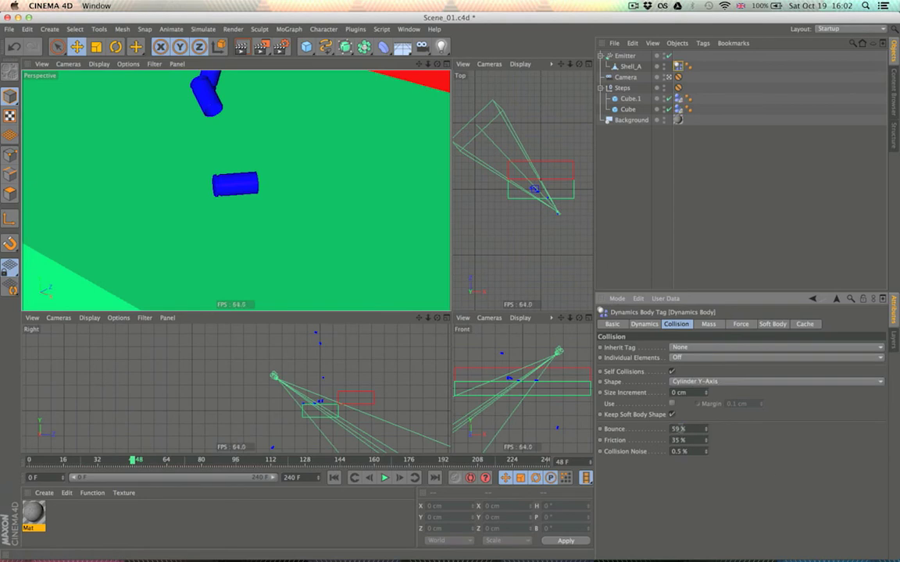
pyautogui.click(332, 479)
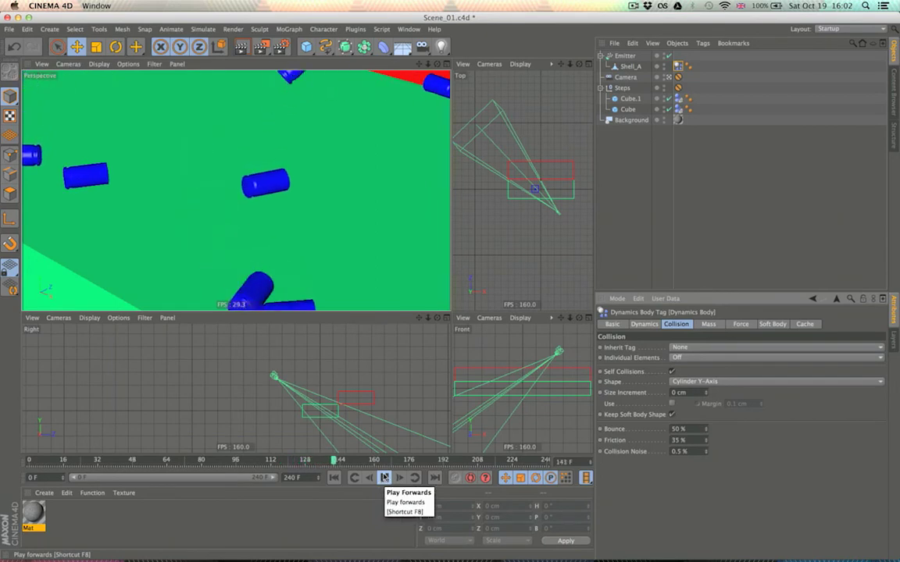
# Give both steps 70% Bounce and 30% Friction, then replay the simulation.
pyautogui.click(678, 108)
pyautogui.click(678, 440)
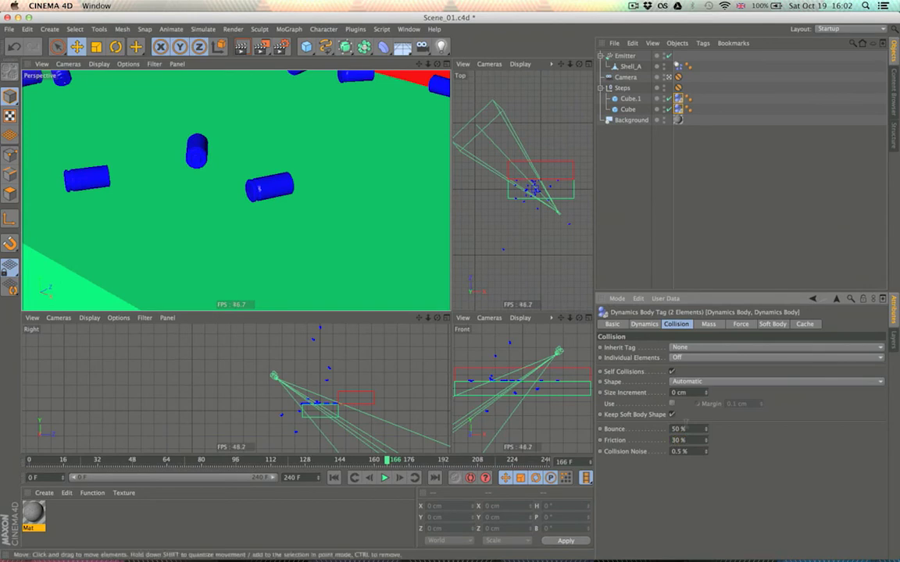
pyautogui.click(356, 478)
pyautogui.click(384, 478)
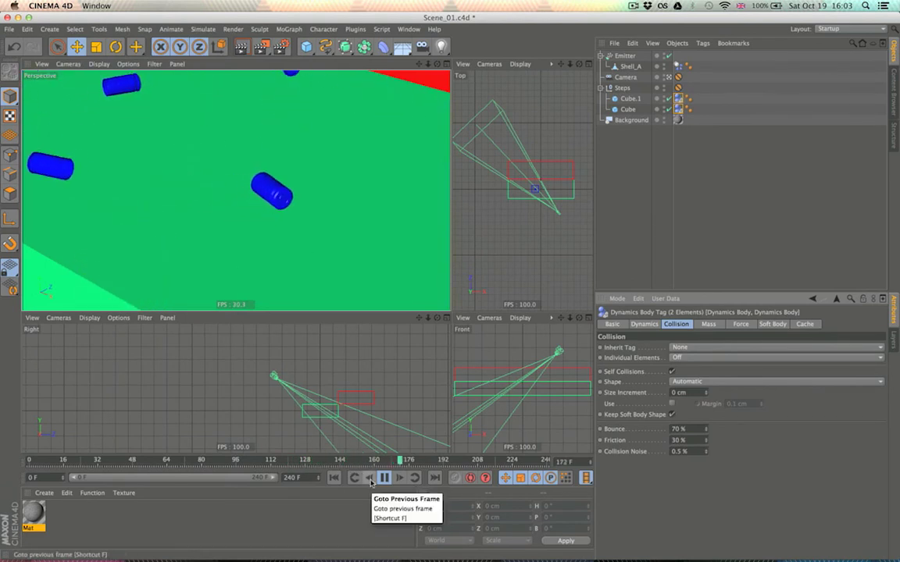
pyautogui.click(384, 478)
# Change the Emitter's birthrate and test-play the simulation.
pyautogui.click(334, 479)
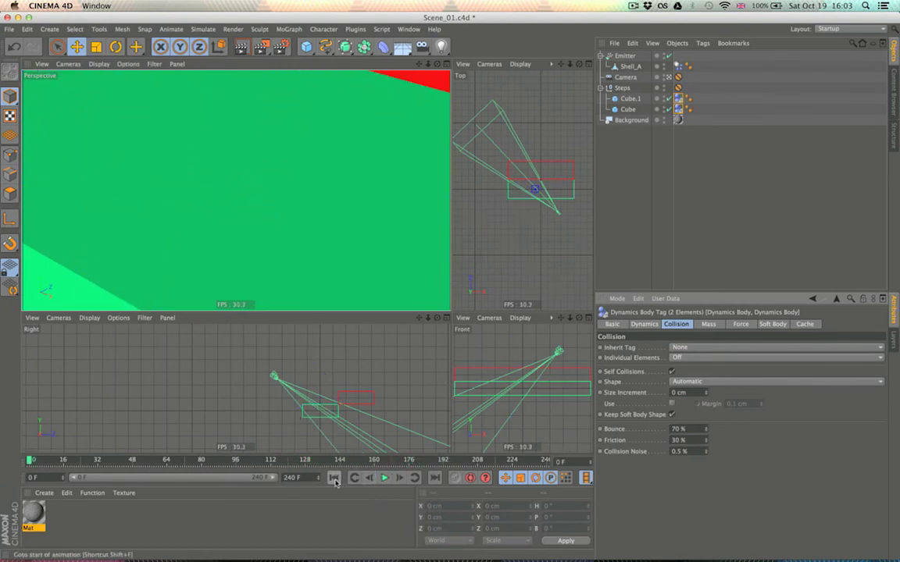
pyautogui.click(625, 57)
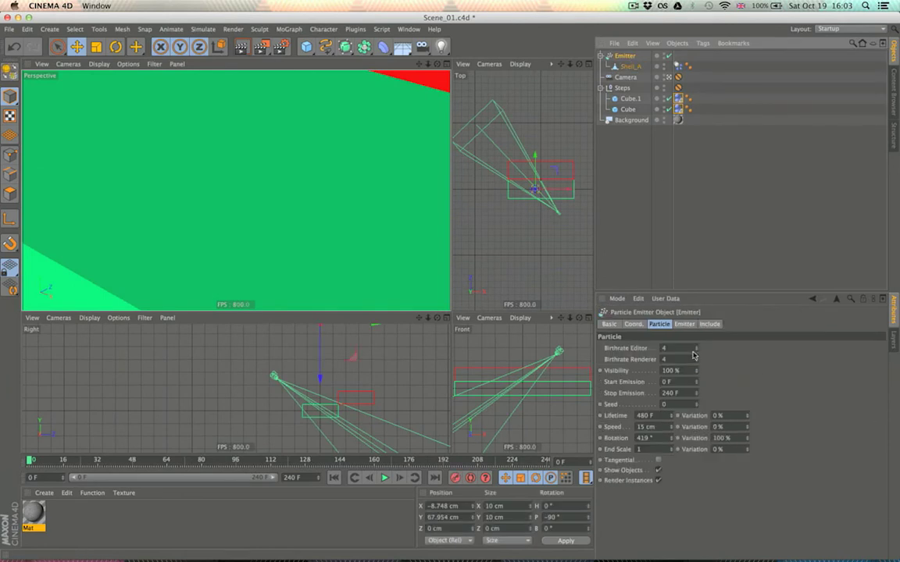
pyautogui.doubleClick(681, 351)
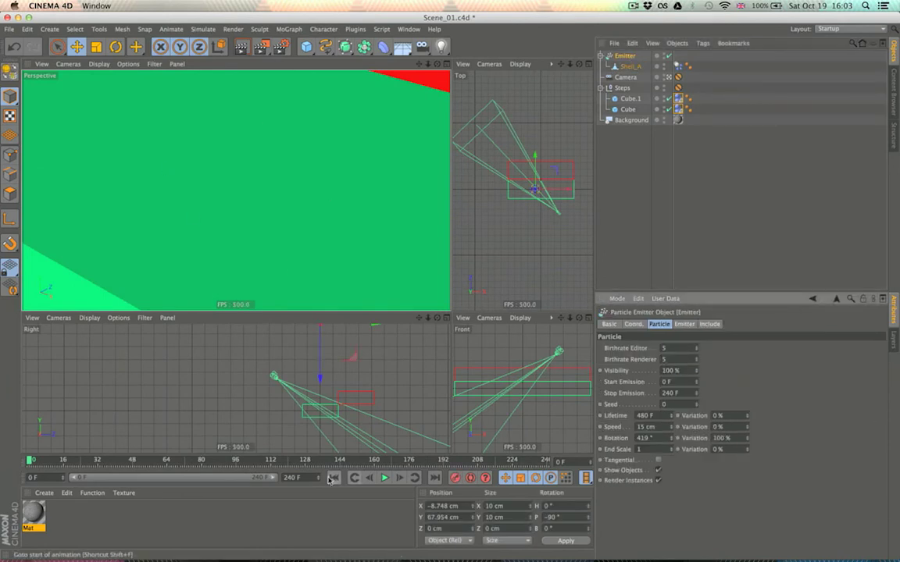
pyautogui.press('F8')
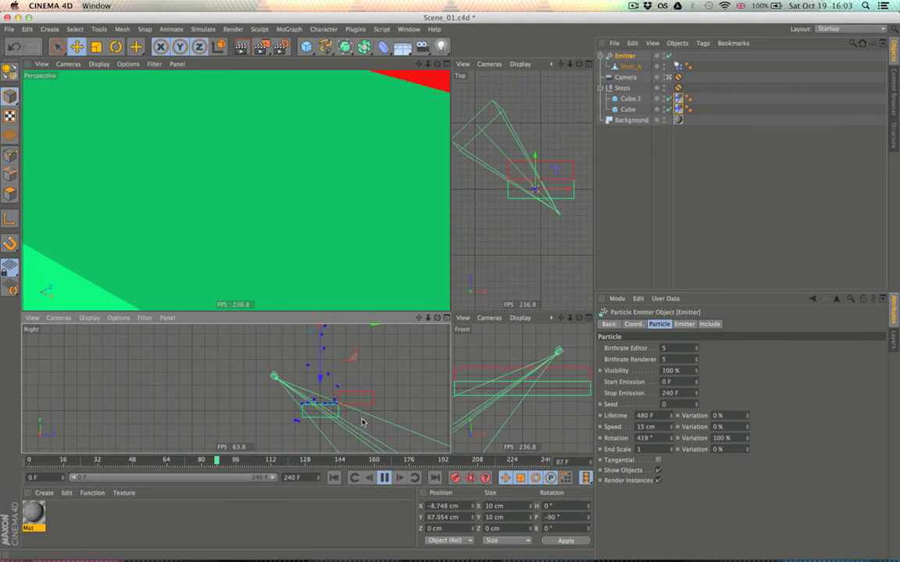
pyautogui.click(385, 477)
pyautogui.hotkey('shift', 'f')
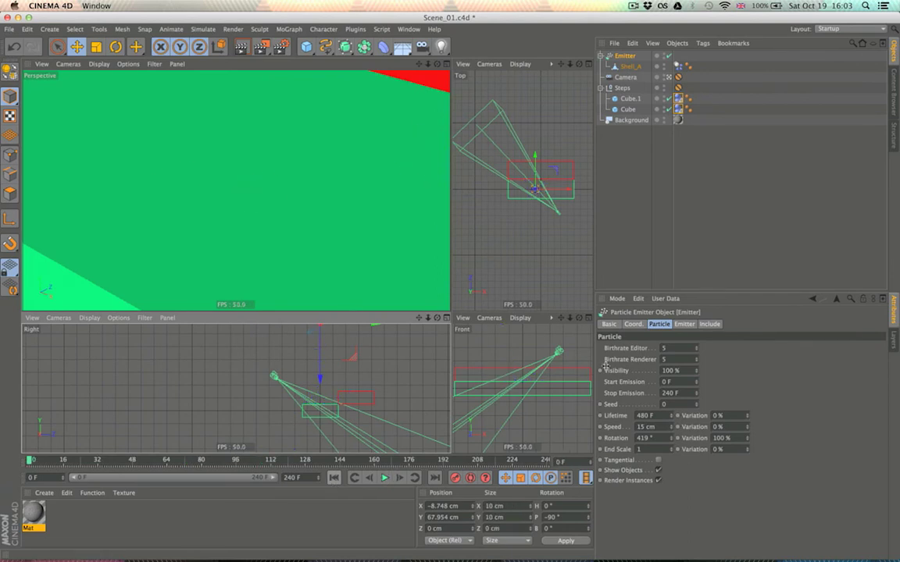
# Set the Pyramid Emitter's Y size to 5 cm and replay from the start.
pyautogui.click(637, 324)
pyautogui.click(686, 325)
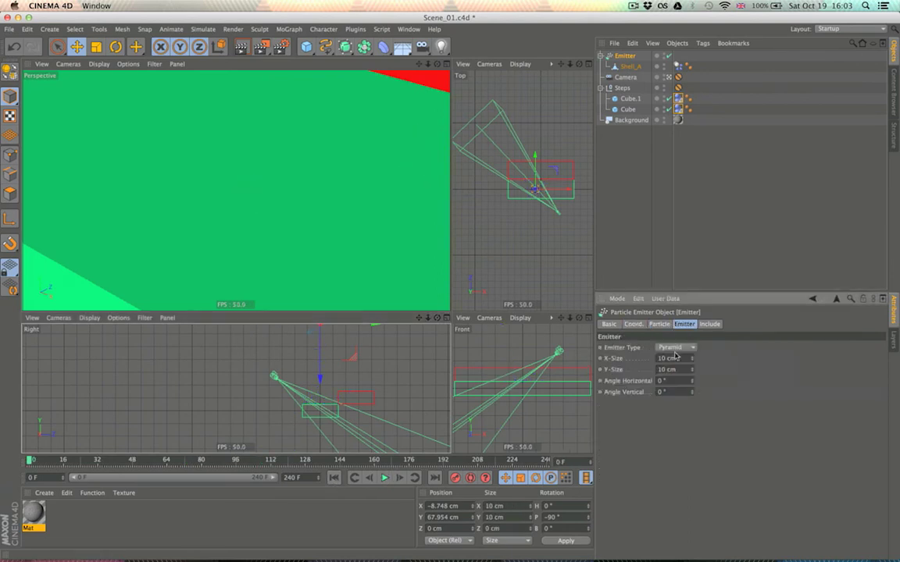
pyautogui.write('5')
pyautogui.press('Return')
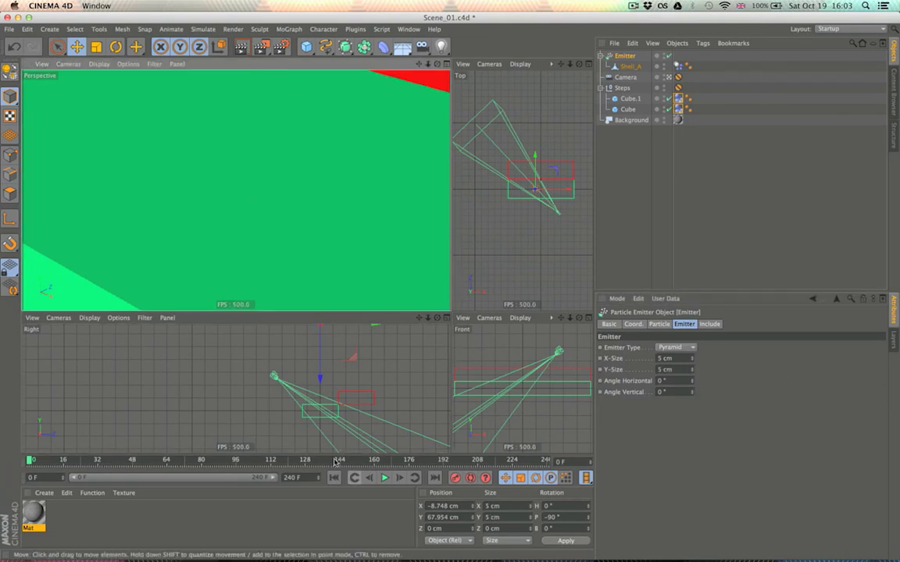
pyautogui.click(384, 477)
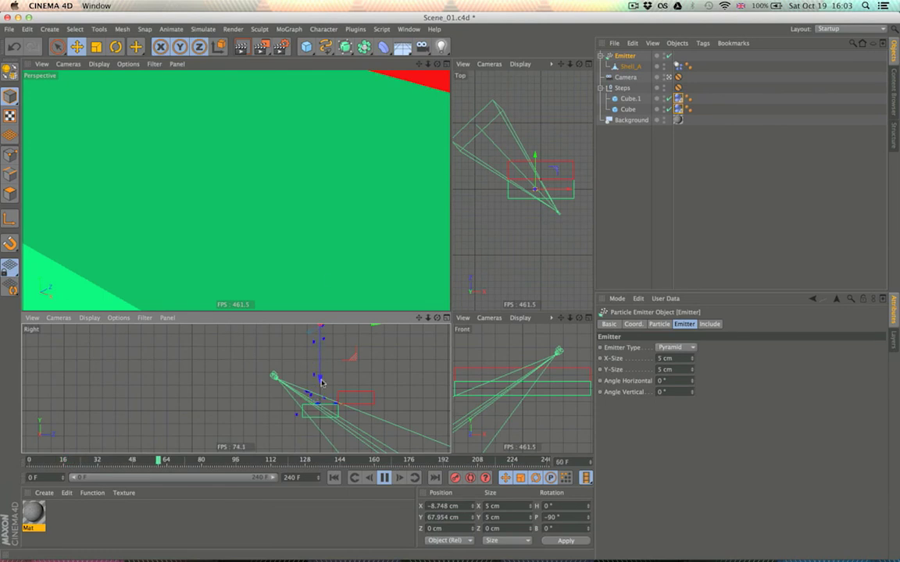
pyautogui.click(333, 477)
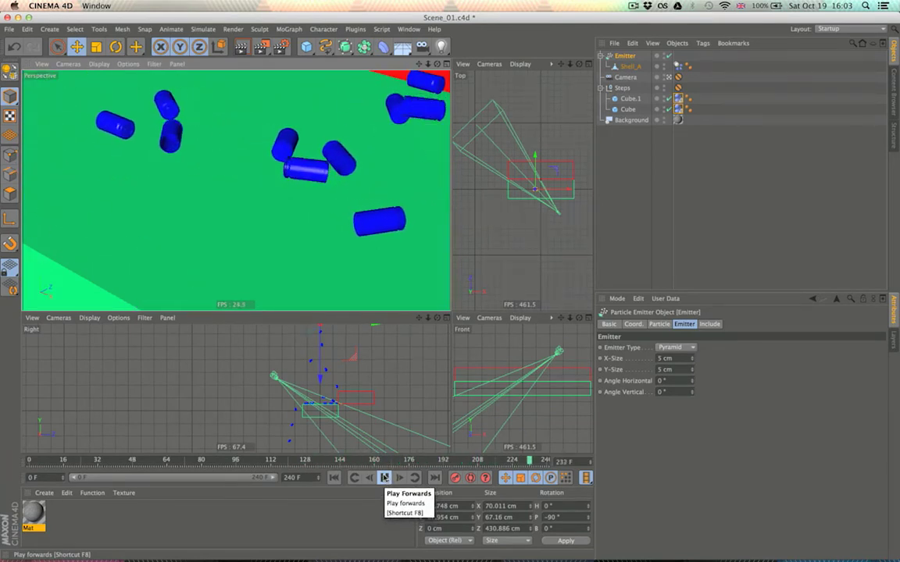
# Move the Emitter left to X −15.238 cm in the Top view and replay.
pyautogui.click(384, 477)
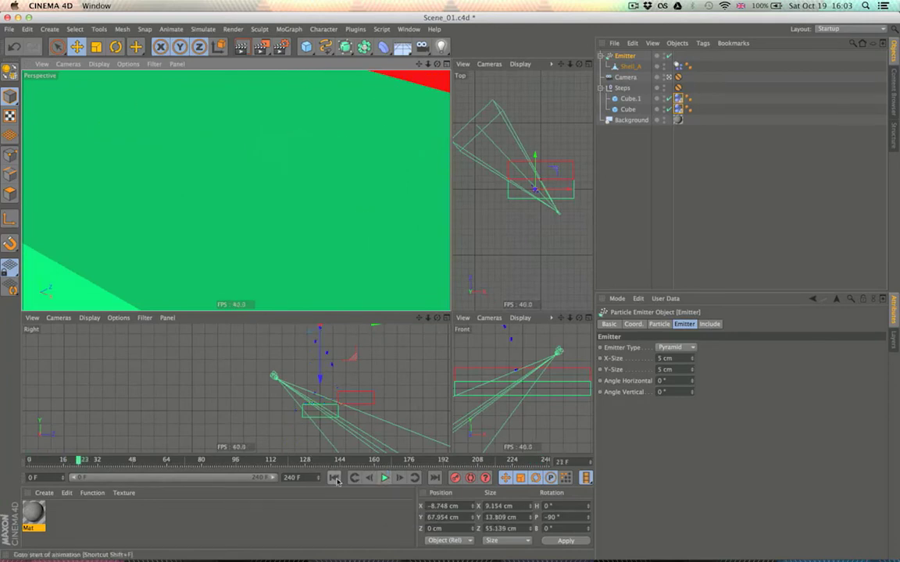
pyautogui.click(531, 195)
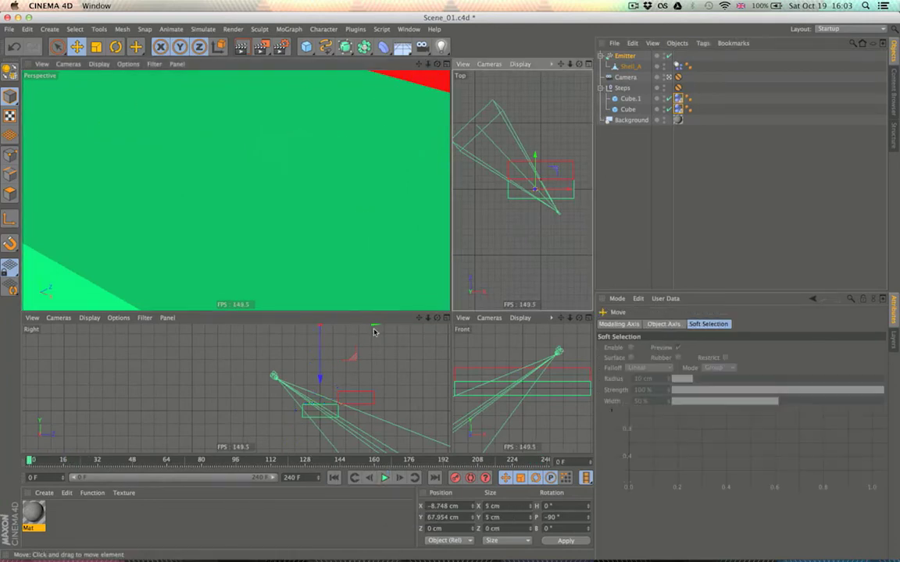
pyautogui.moveTo(557, 191); pyautogui.dragTo(554, 192)
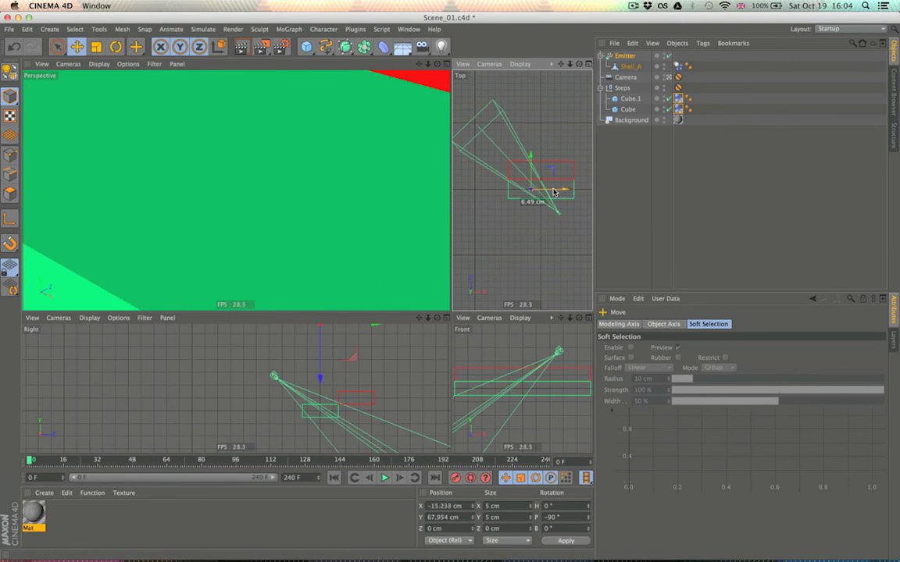
pyautogui.click(384, 477)
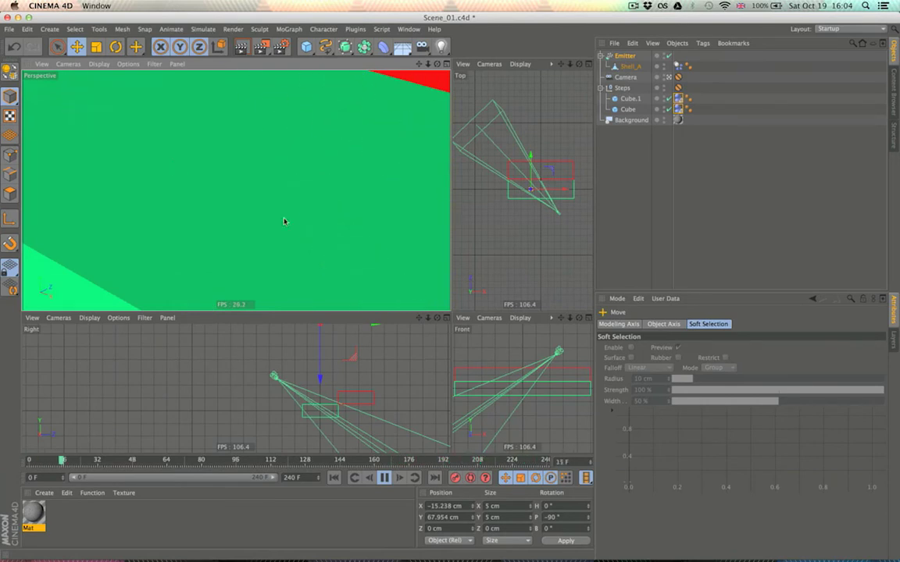
pyautogui.click(384, 478)
pyautogui.click(334, 478)
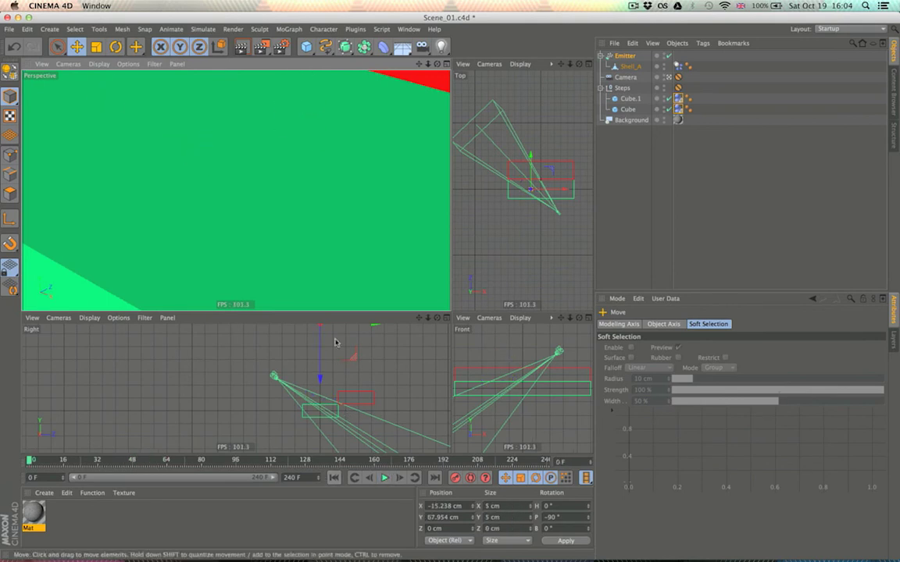
pyautogui.click(383, 477)
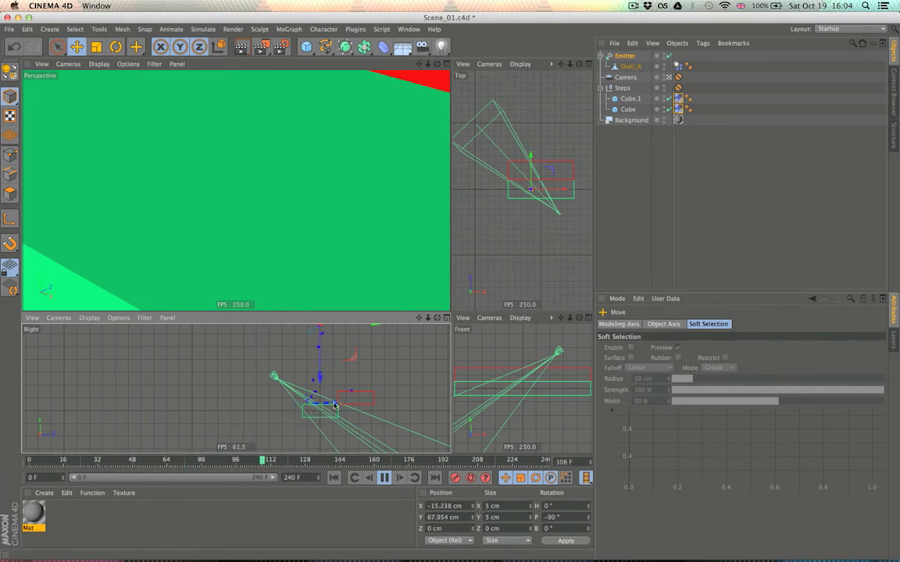
pyautogui.click(383, 478)
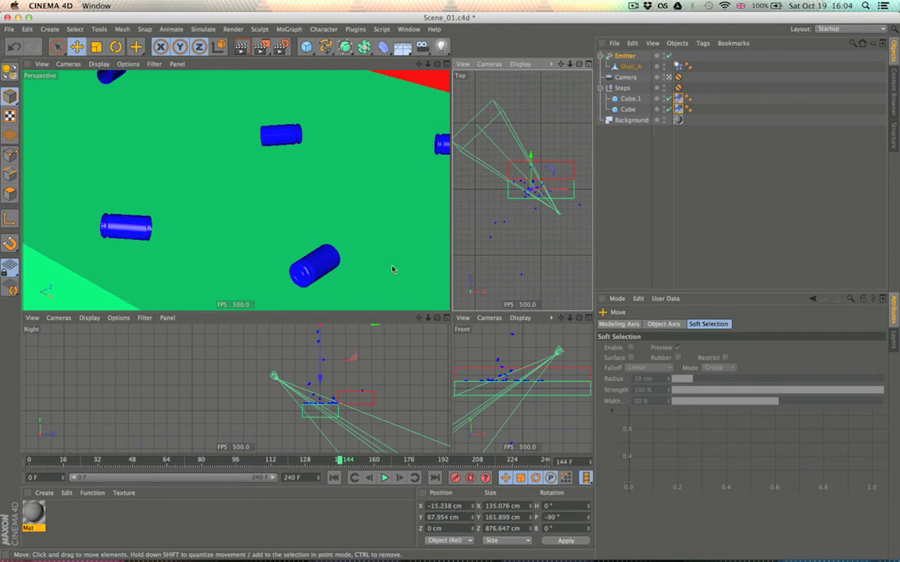
# Lower the Emitter to Y 58.333 cm and replay from frame 0.
pyautogui.moveTo(320, 374); pyautogui.dragTo(320, 397)
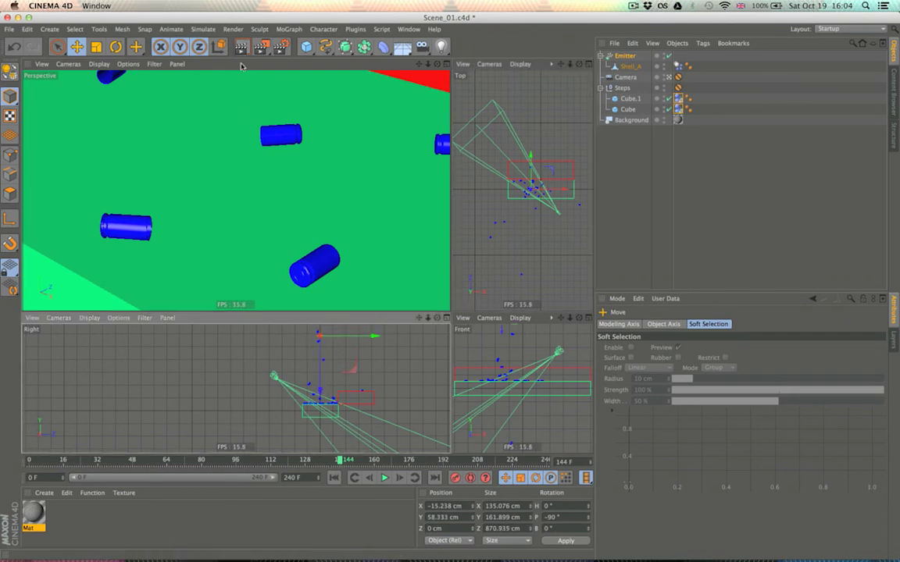
pyautogui.click(335, 477)
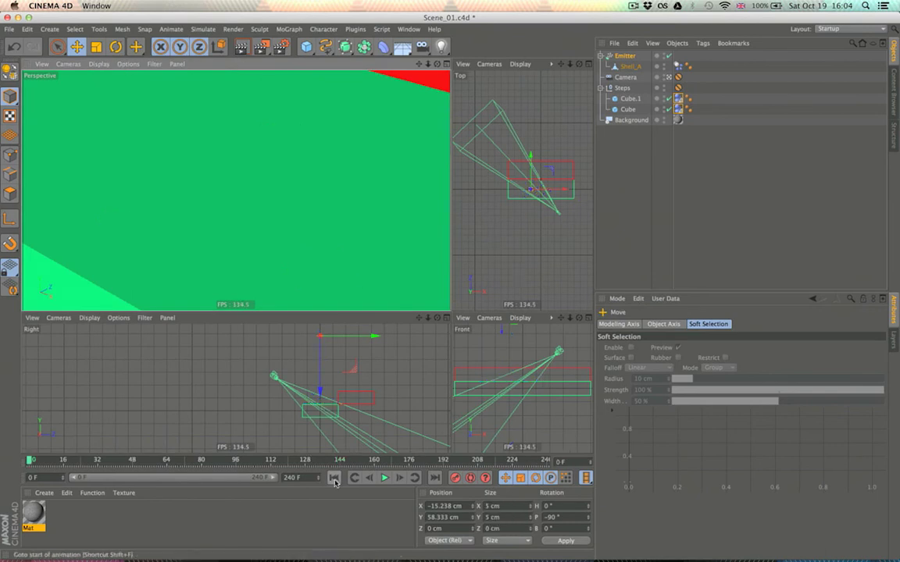
pyautogui.click(384, 477)
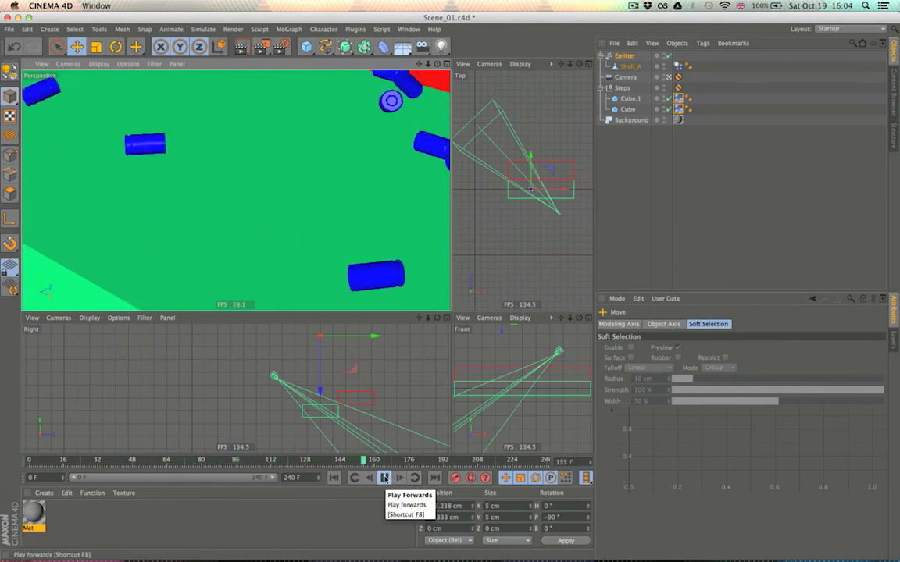
# Bake the dynamics simulation into the project's Dynamics cache.
pyautogui.click(384, 477)
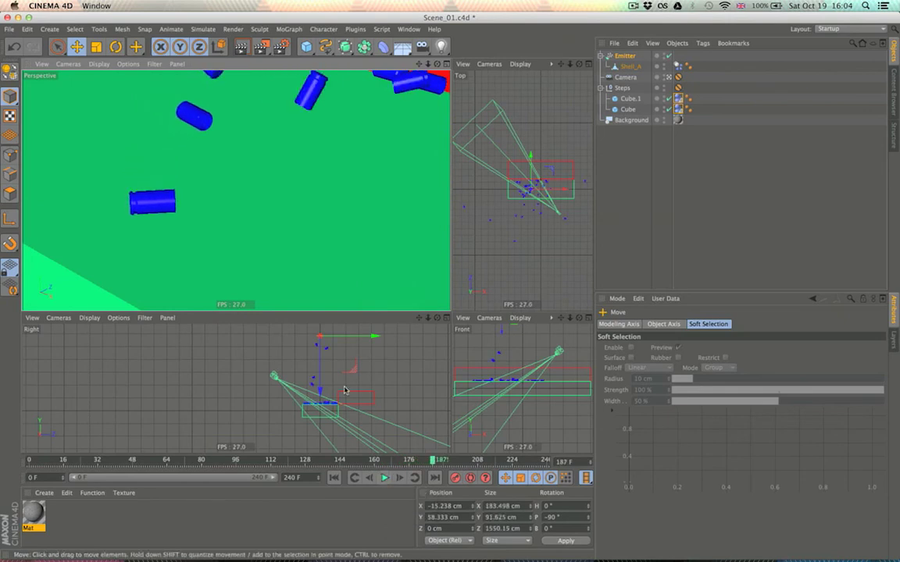
pyautogui.click(661, 257)
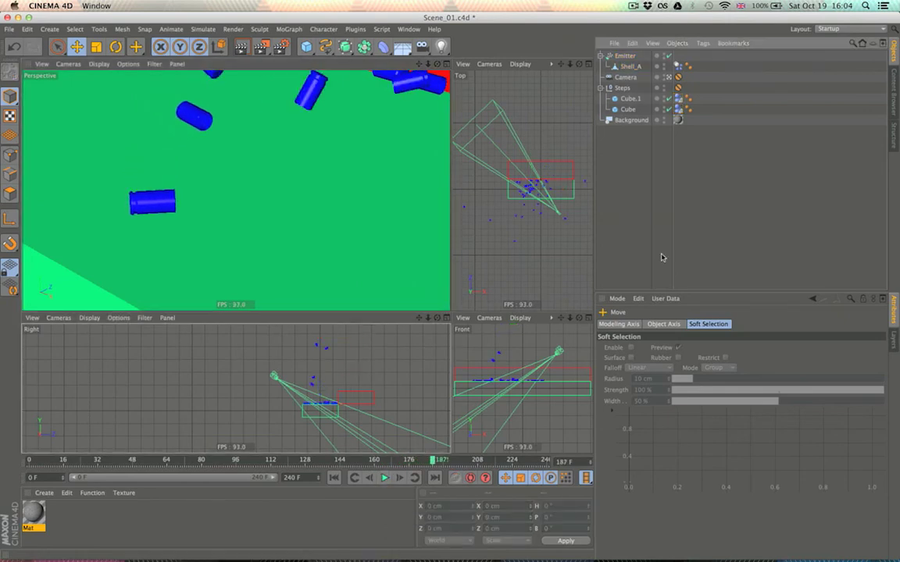
pyautogui.press('super+d')
pyautogui.click(659, 359)
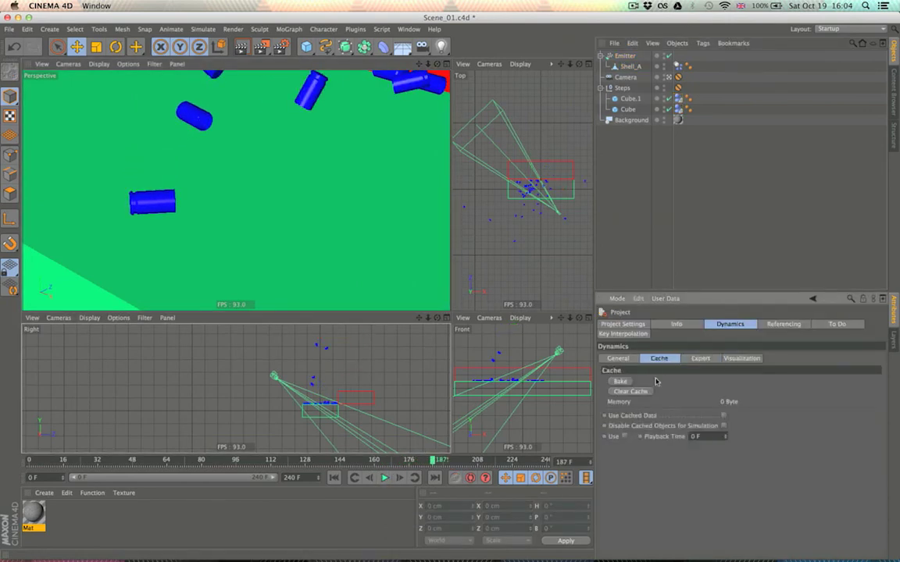
pyautogui.click(620, 382)
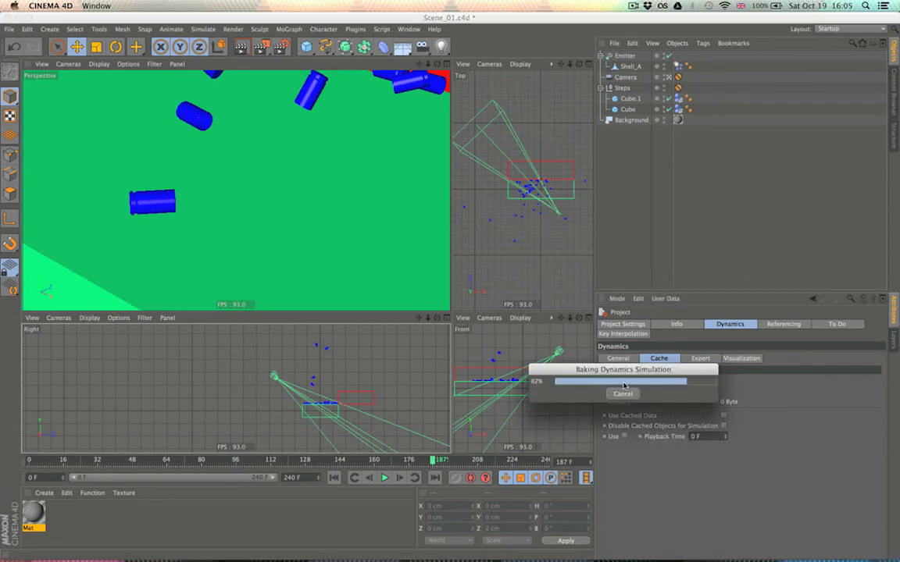
# Set the render frame range to All Frames (0–240) and render to the Picture Viewer without saving.
pyautogui.click(280, 46)
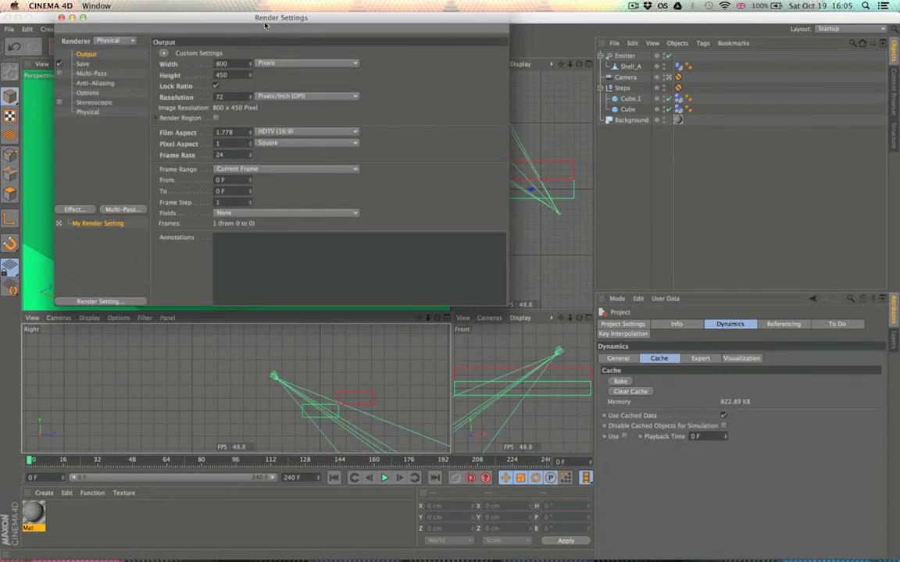
pyautogui.moveTo(262, 18); pyautogui.dragTo(292, 121)
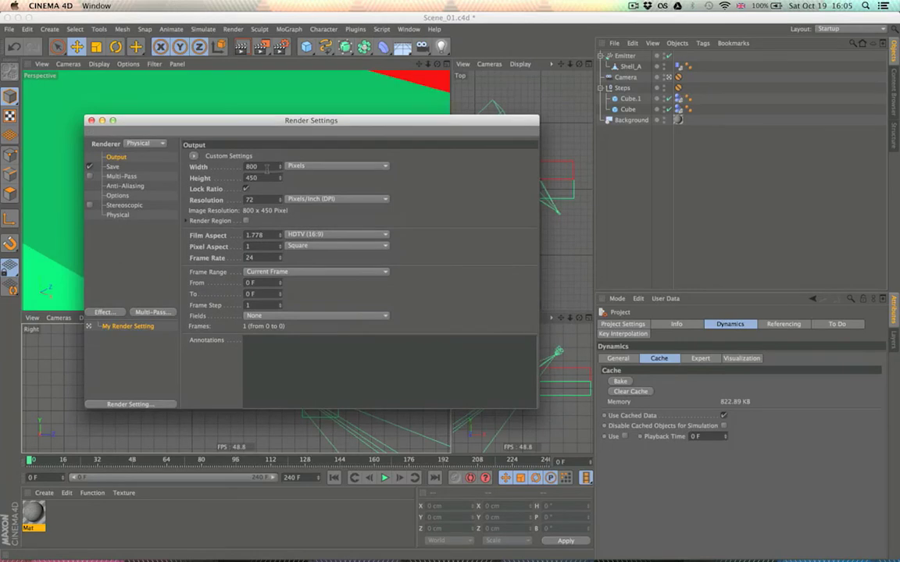
pyautogui.click(276, 273)
pyautogui.click(265, 284)
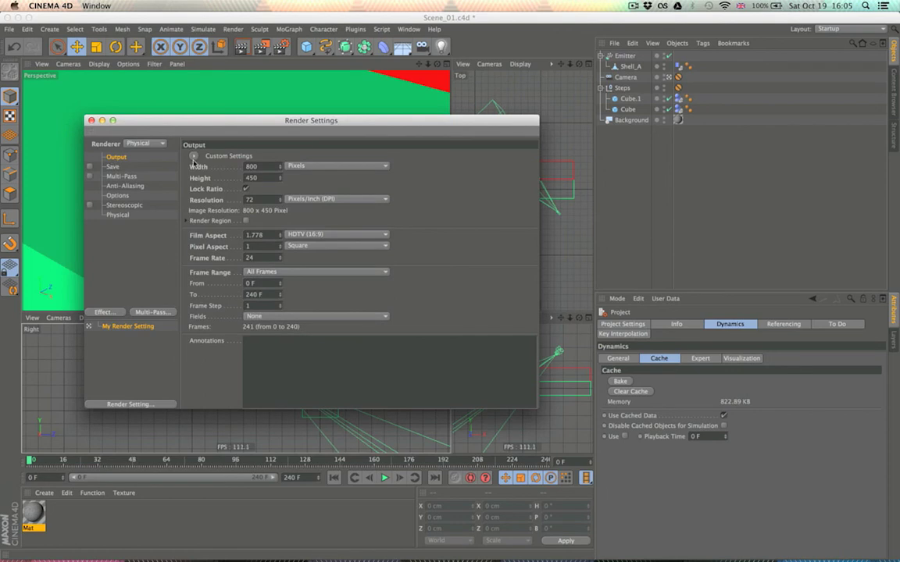
pyautogui.click(91, 121)
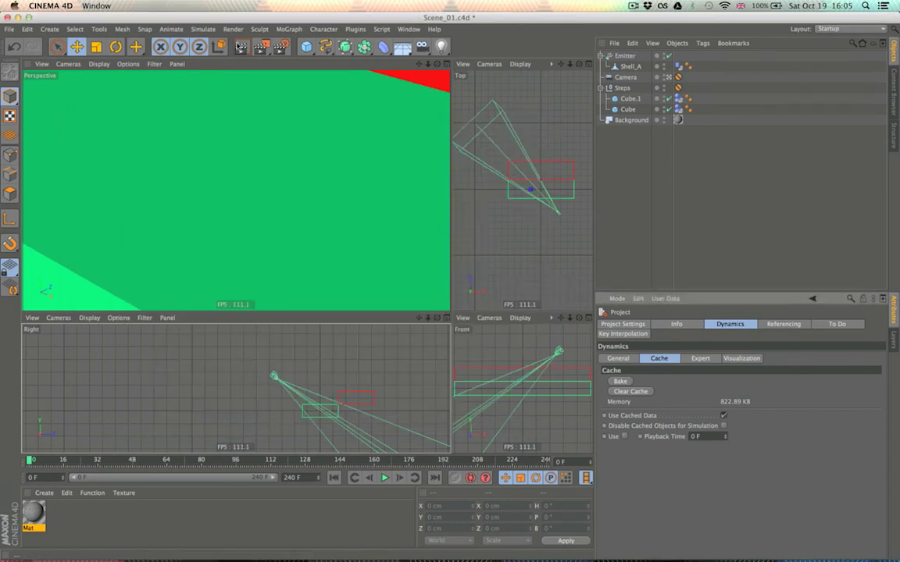
pyautogui.click(261, 47)
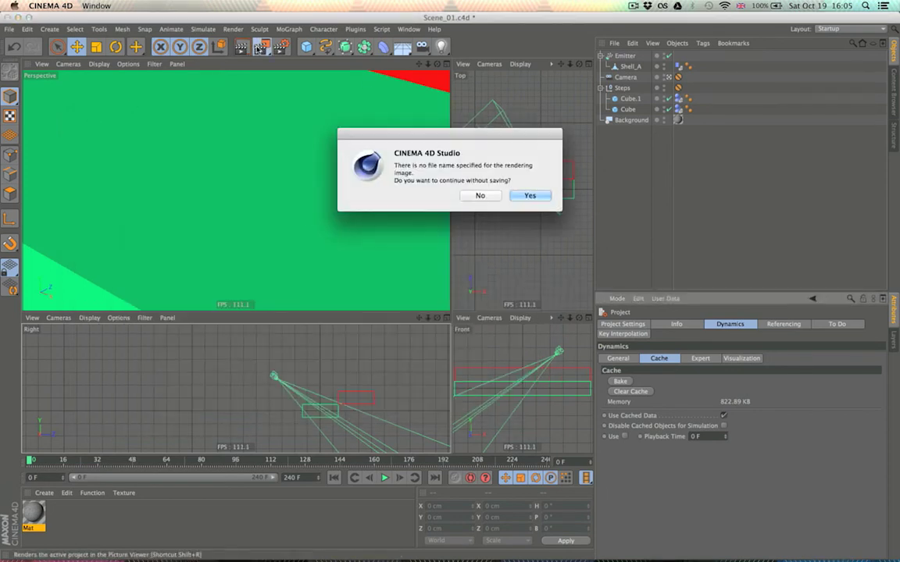
pyautogui.press('Return')
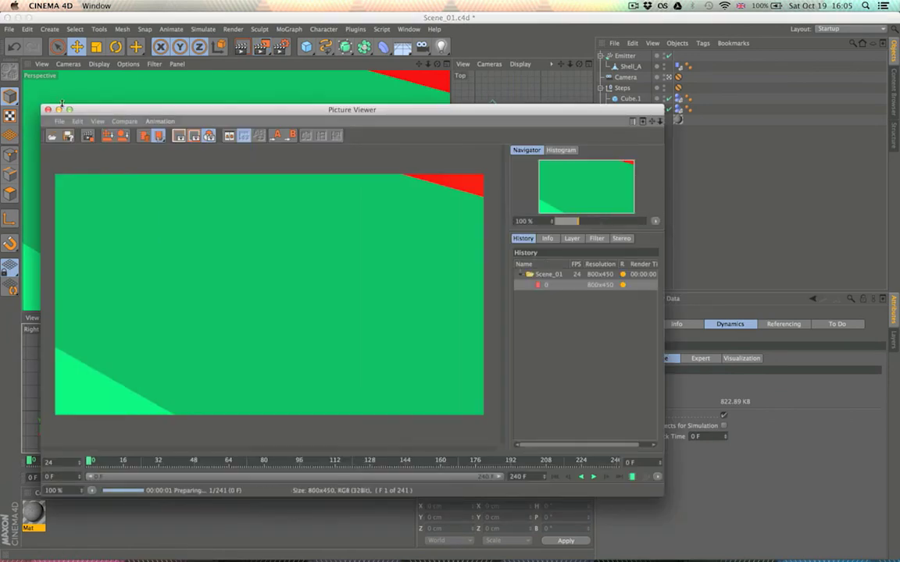
# Maximize the Picture Viewer and play back the finished 241-frame render.
pyautogui.click(70, 110)
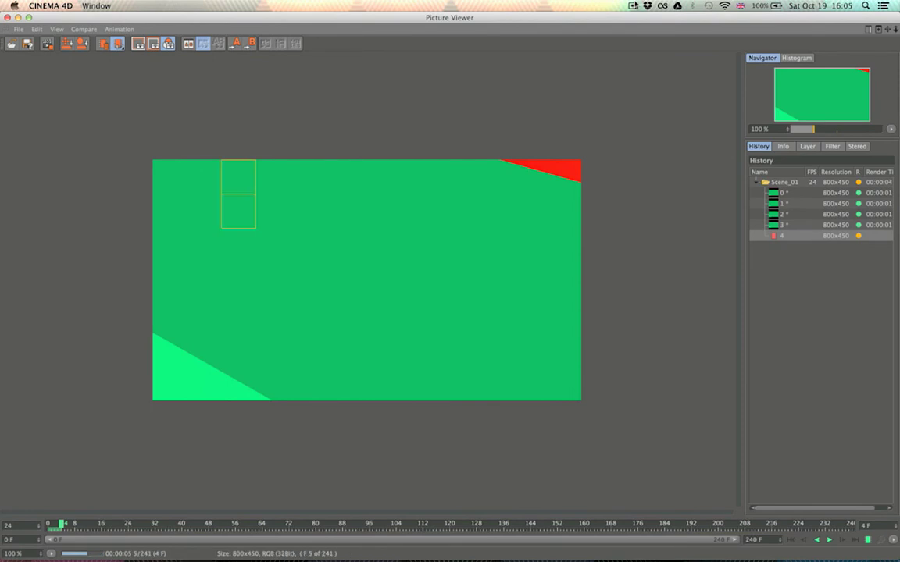
pyautogui.click(633, 5)
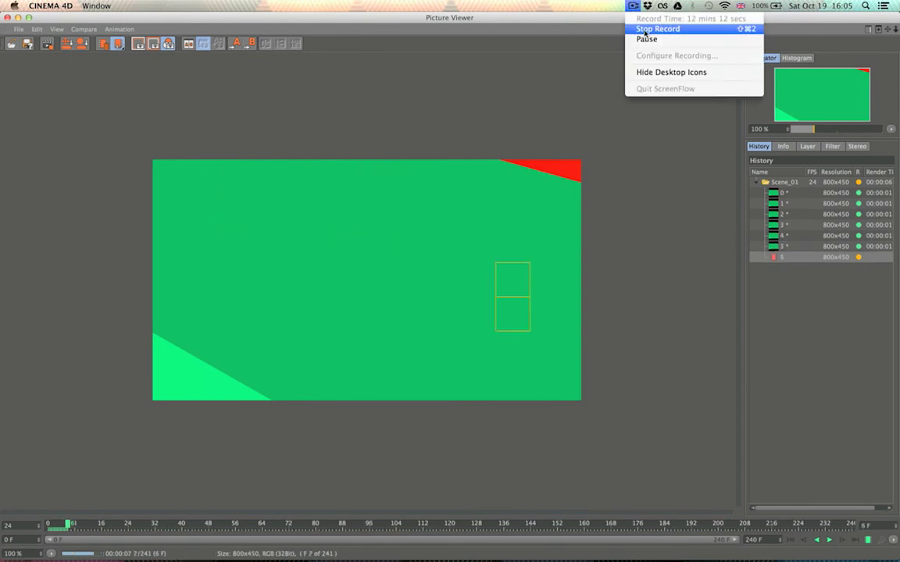
pyautogui.click(645, 39)
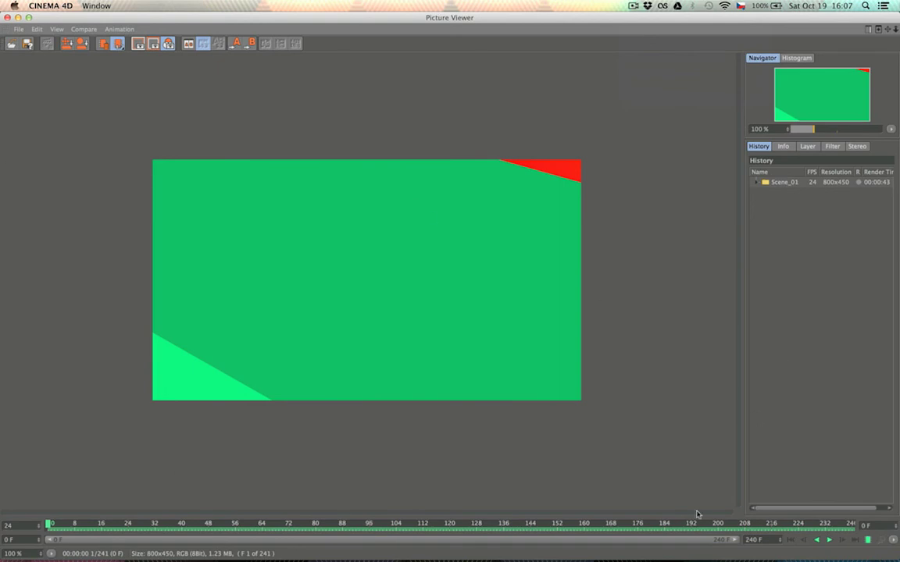
pyautogui.click(829, 541)
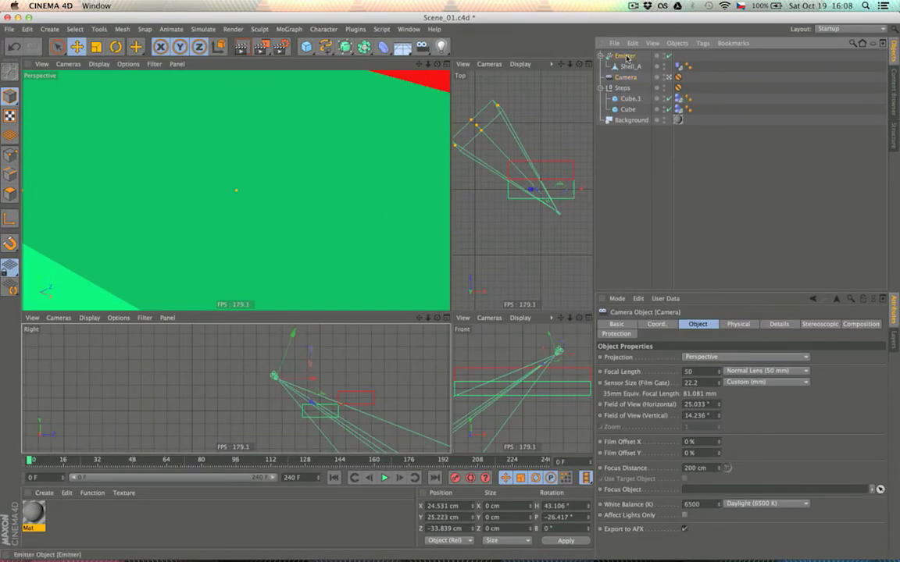
# Select the Emitter, then the Cube and Cube.1 dynamics tags, to review their friction value.
pyautogui.click(626, 56)
pyautogui.click(678, 99)
pyautogui.keyDown('shift'); pyautogui.click(678, 109); pyautogui.keyUp('shift')
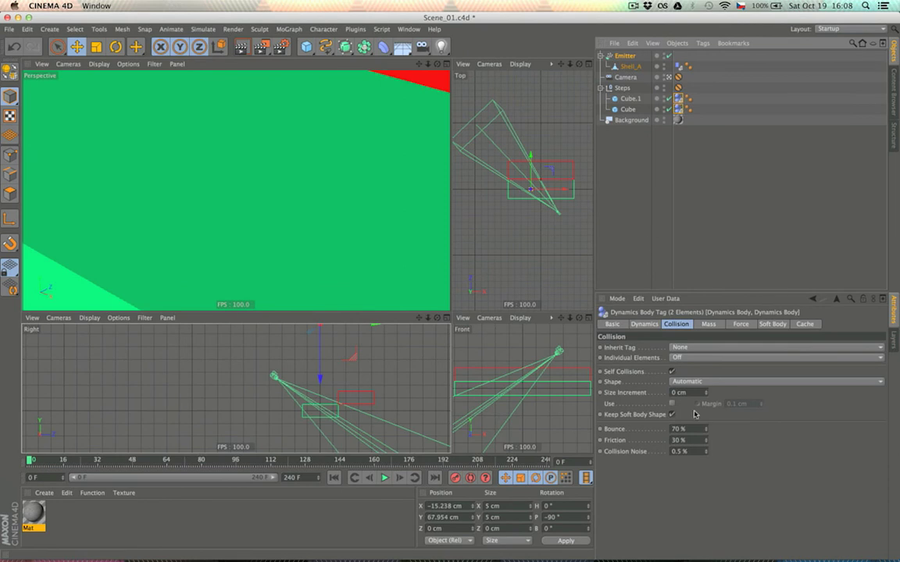
pyautogui.click(684, 440)
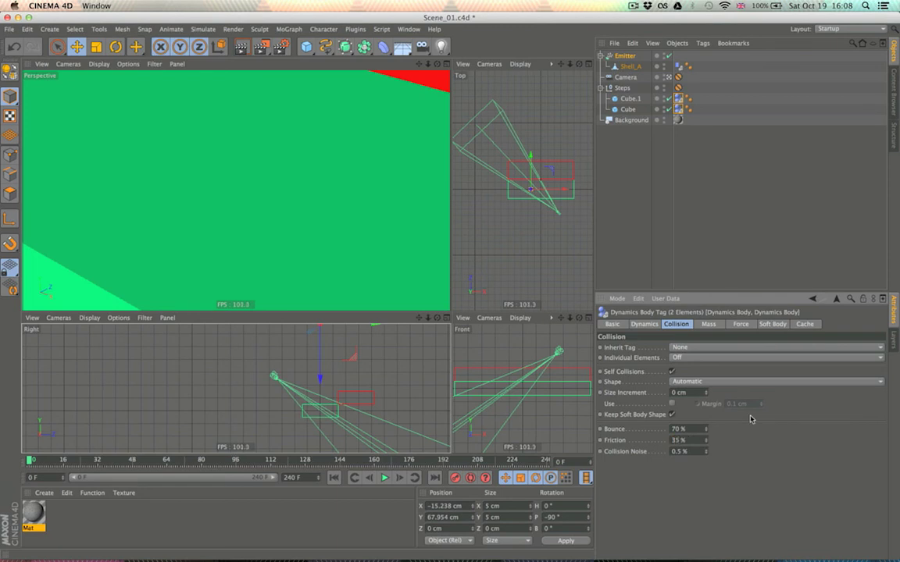
# Bake the dynamics simulation into the project's Dynamics cache.
pyautogui.press('super+d')
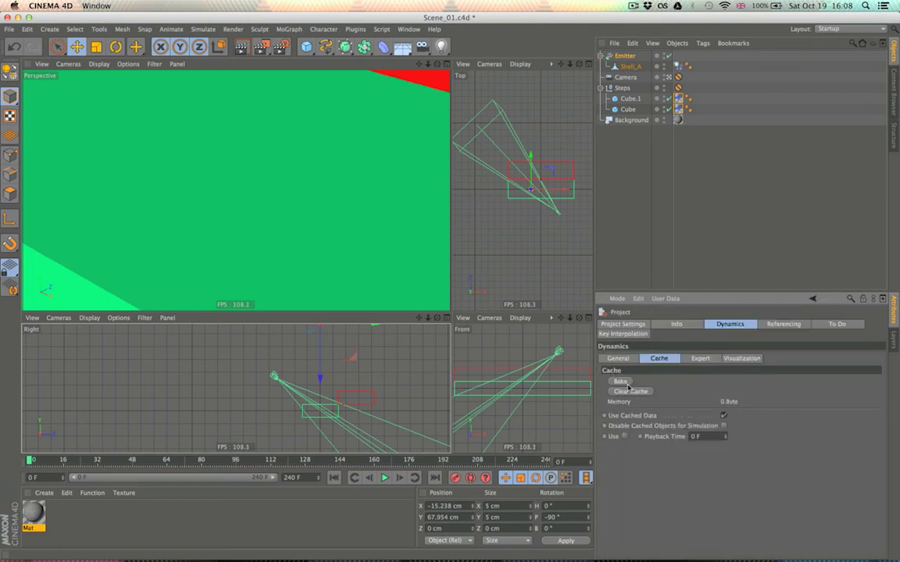
pyautogui.click(620, 381)
pyautogui.click(634, 7)
pyautogui.click(642, 30)
# Check the Collision settings on the Dynamics Body tags of both steps and Shell_A.
pyautogui.click(679, 98)
pyautogui.keyDown('shift'); pyautogui.click(678, 110); pyautogui.keyUp('shift')
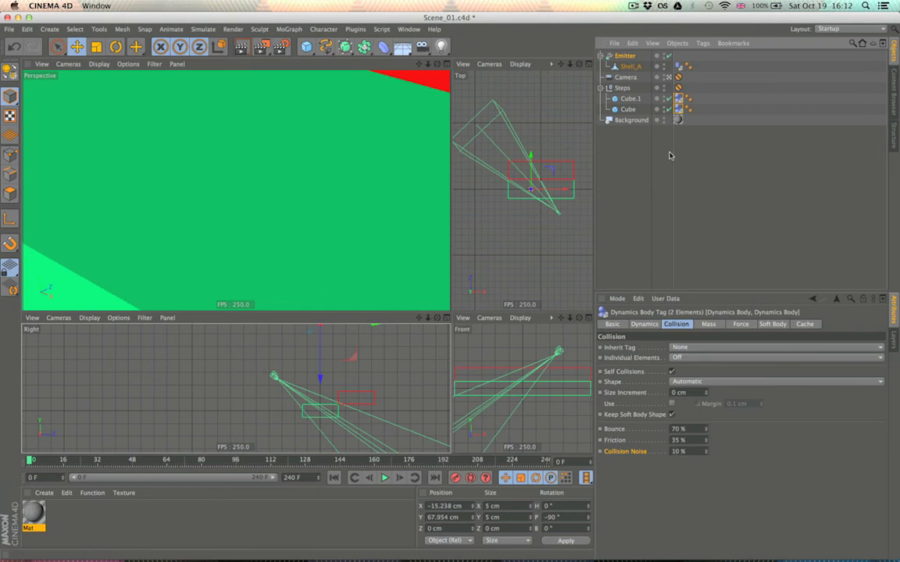
pyautogui.click(679, 66)
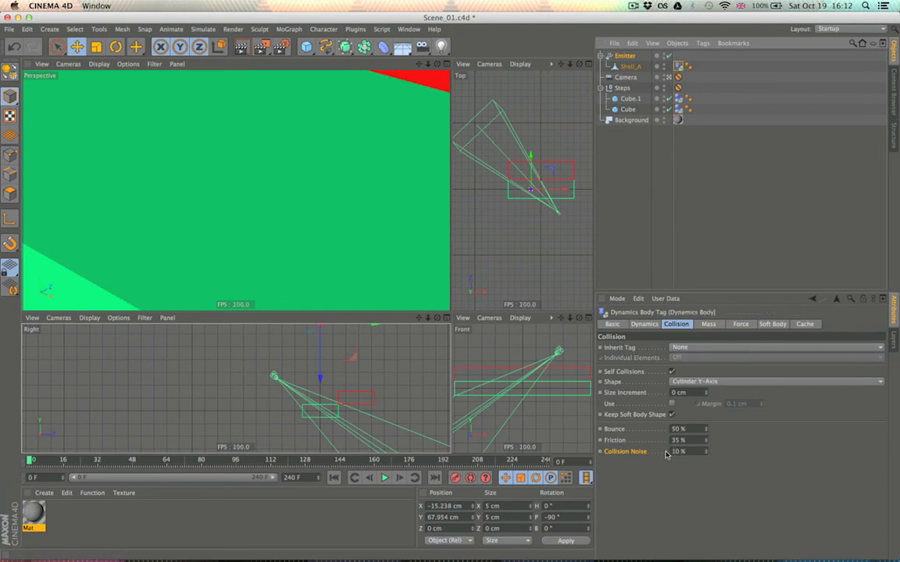
pyautogui.click(688, 220)
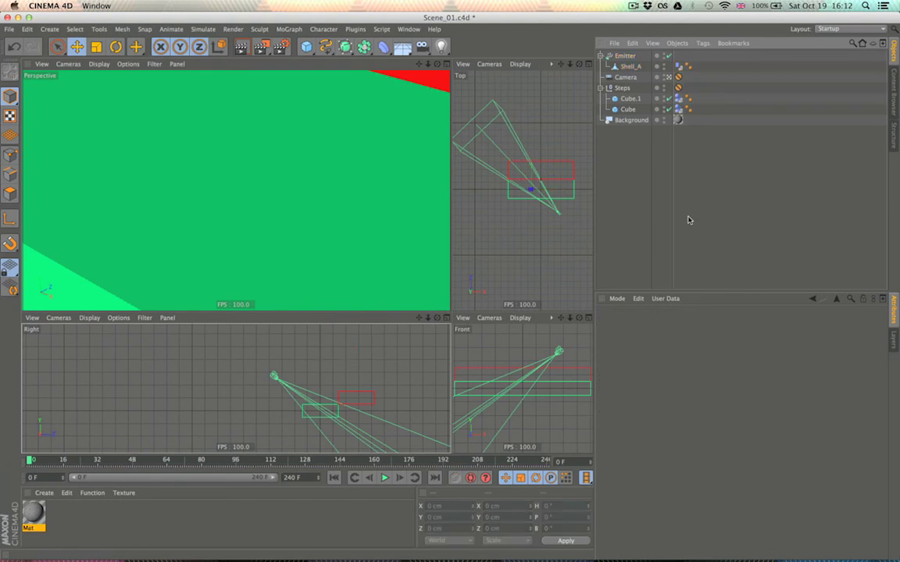
# Replay the 800×450 Scene_01 render from the start in the Picture Viewer, then close it.
pyautogui.click(266, 48)
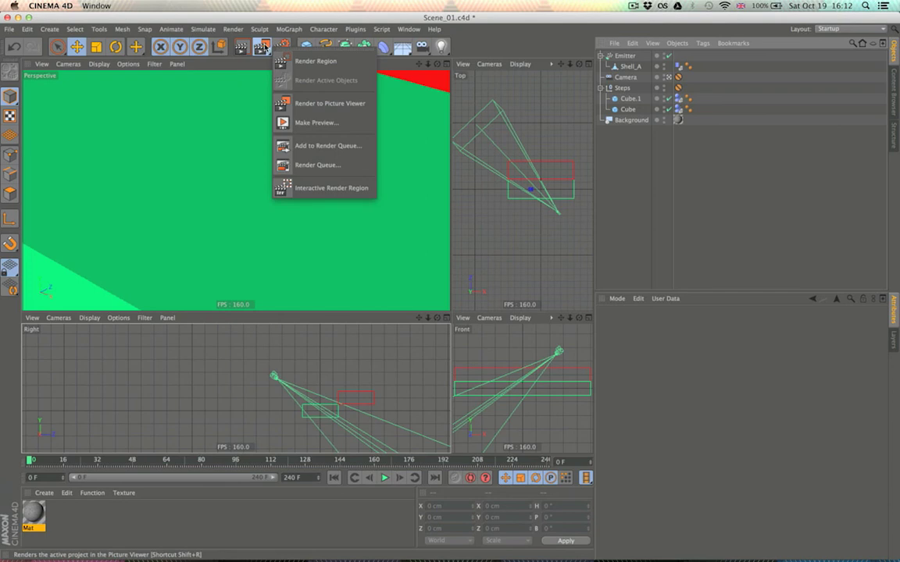
pyautogui.click(408, 29)
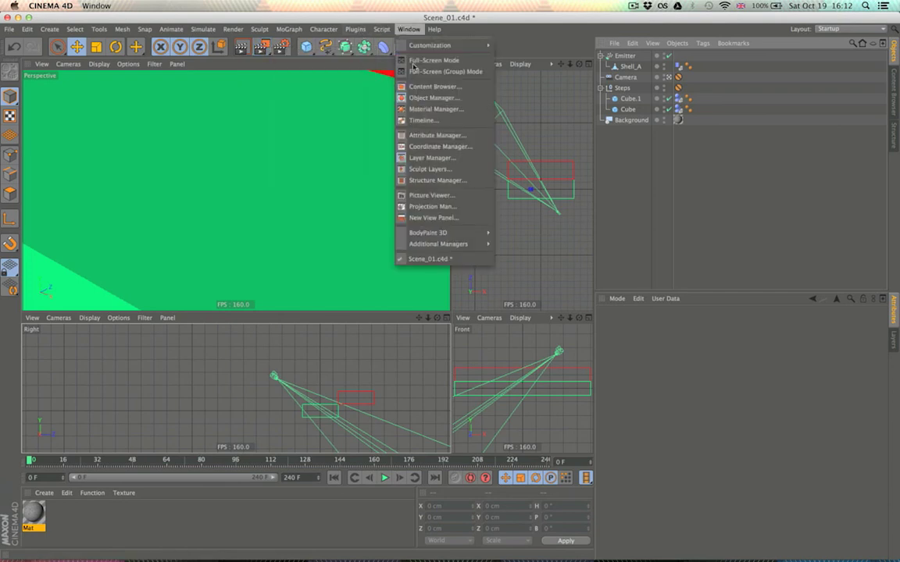
pyautogui.click(441, 194)
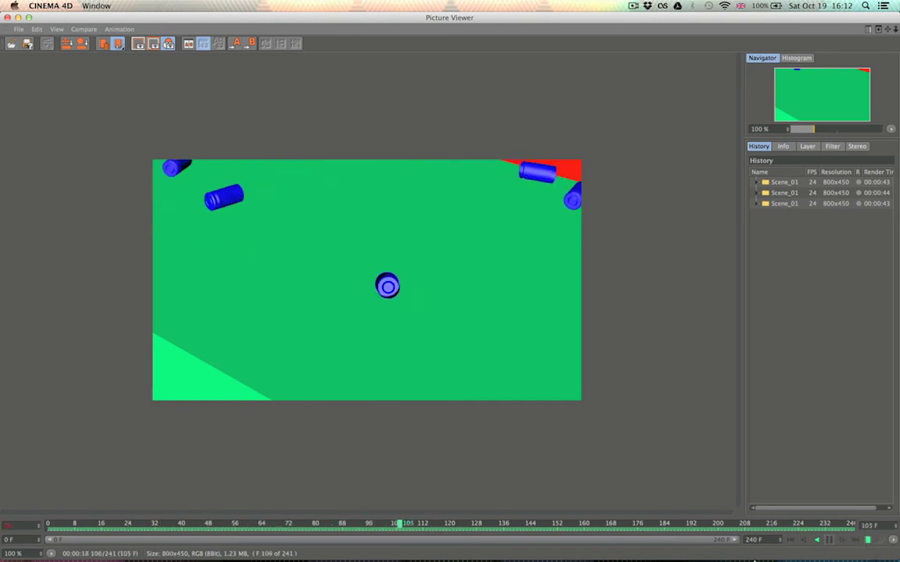
pyautogui.click(804, 541)
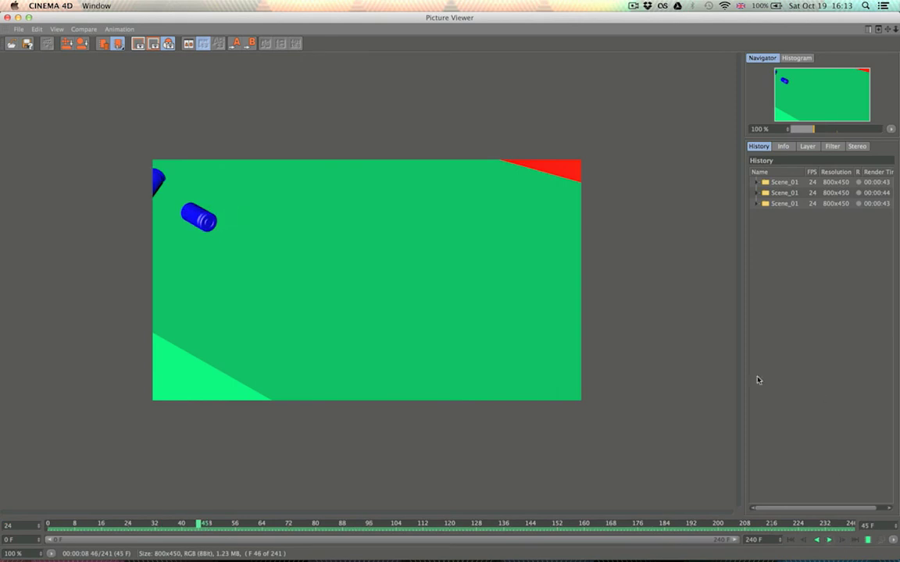
pyautogui.press('super+w')
# Delete the Camera's Protection tag.
pyautogui.click(625, 77)
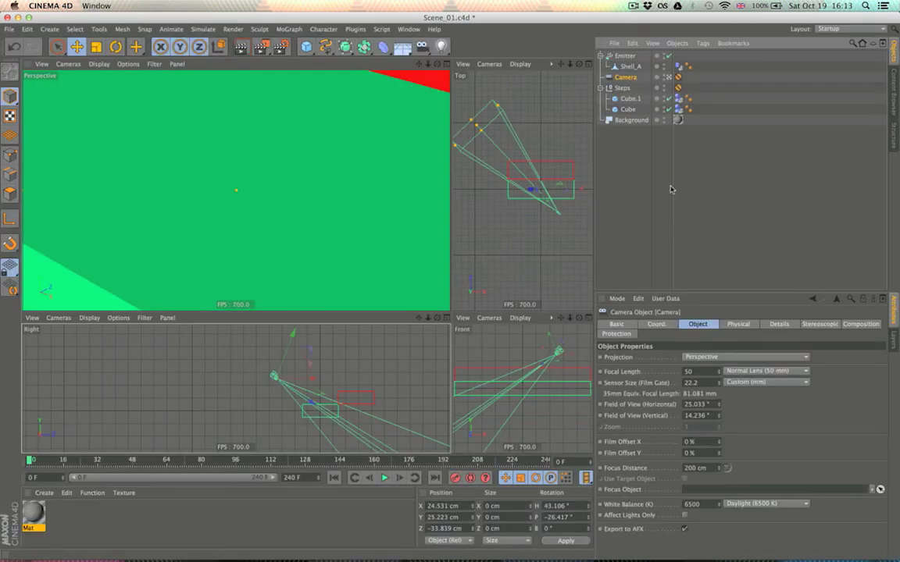
pyautogui.click(677, 78)
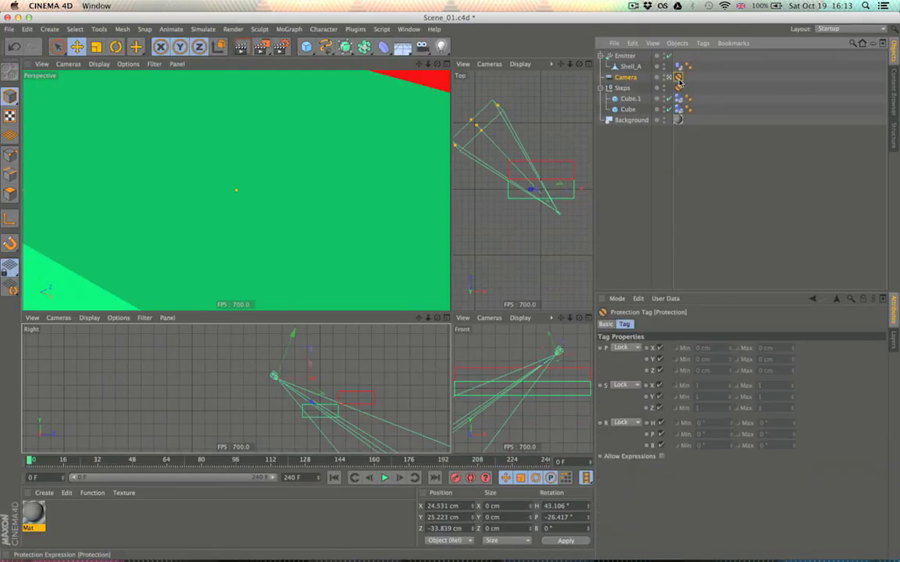
pyautogui.press('Delete')
pyautogui.click(680, 156)
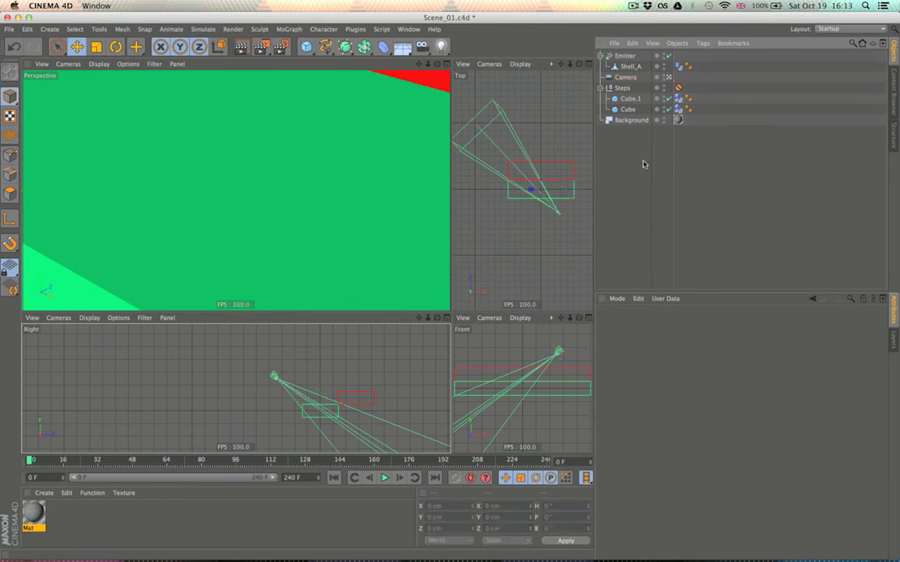
# Add a Null, parent the Camera under it, and move the Null to X −4.775 cm.
pyautogui.moveTo(304, 48); pyautogui.dragTo(343, 61)
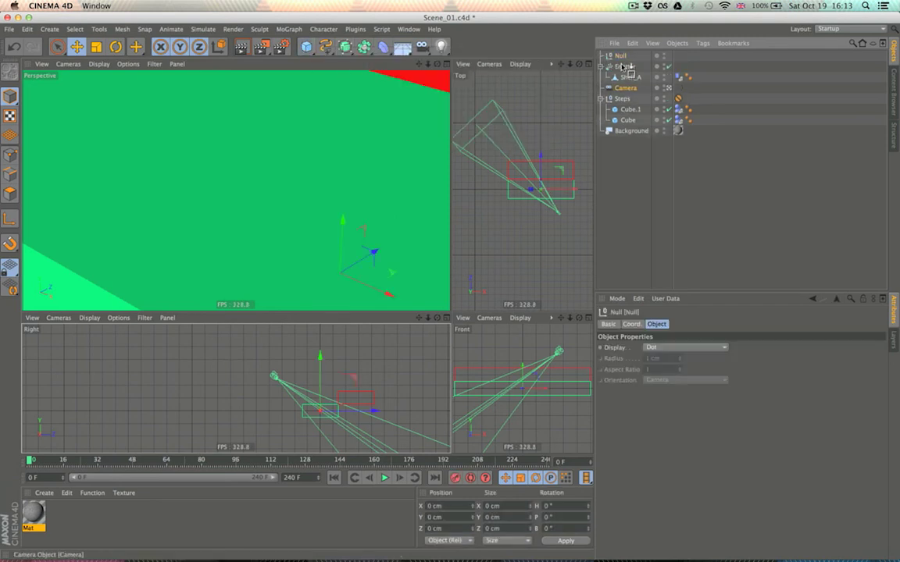
pyautogui.moveTo(625, 88); pyautogui.dragTo(620, 56)
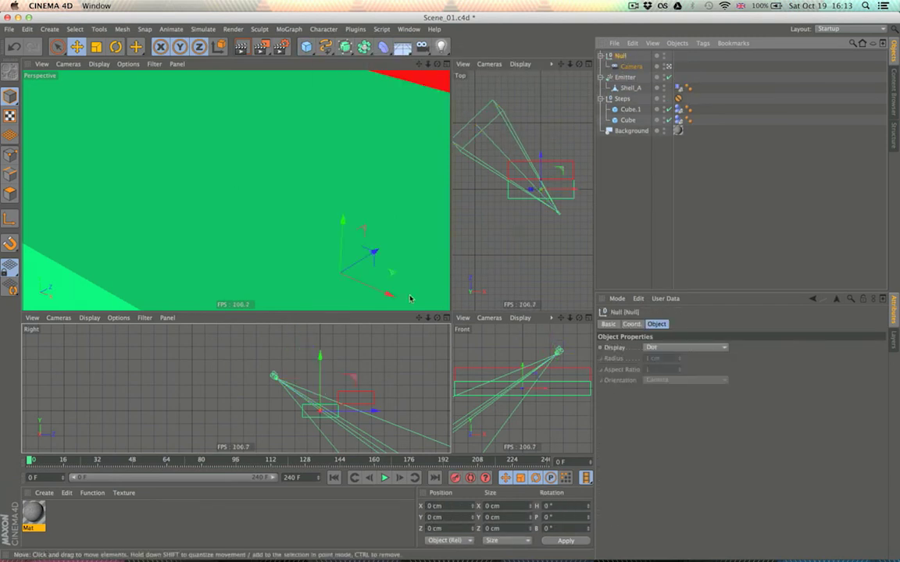
pyautogui.moveTo(387, 295); pyautogui.dragTo(381, 297)
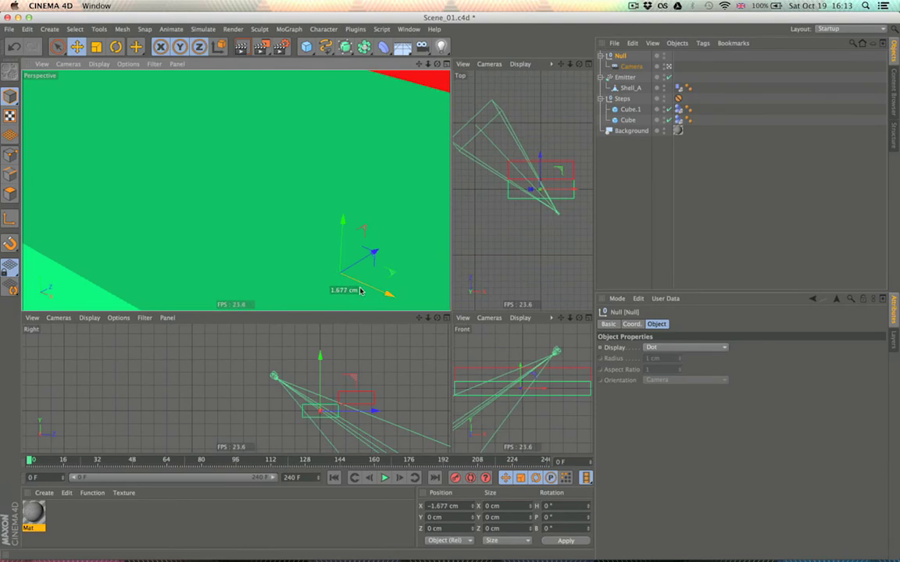
pyautogui.moveTo(328, 285)
pyautogui.mouseDown()
pyautogui.moveTo(282, 270)
pyautogui.moveTo(312, 278)
pyautogui.mouseUp()
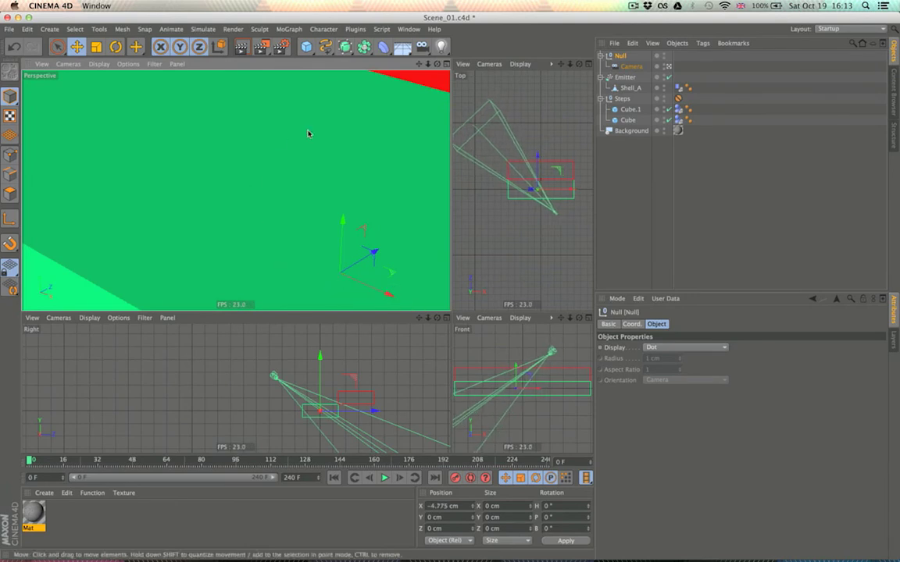
pyautogui.click(631, 67)
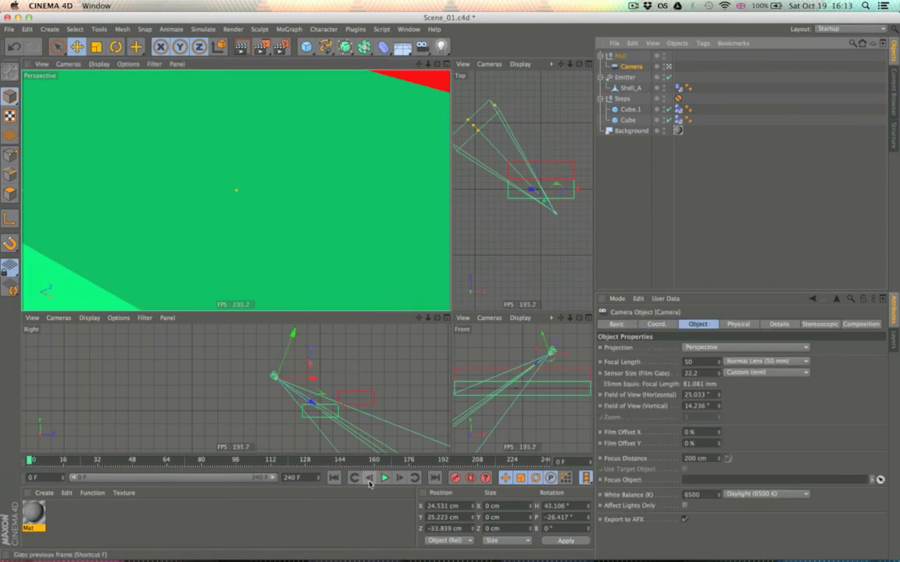
pyautogui.click(623, 237)
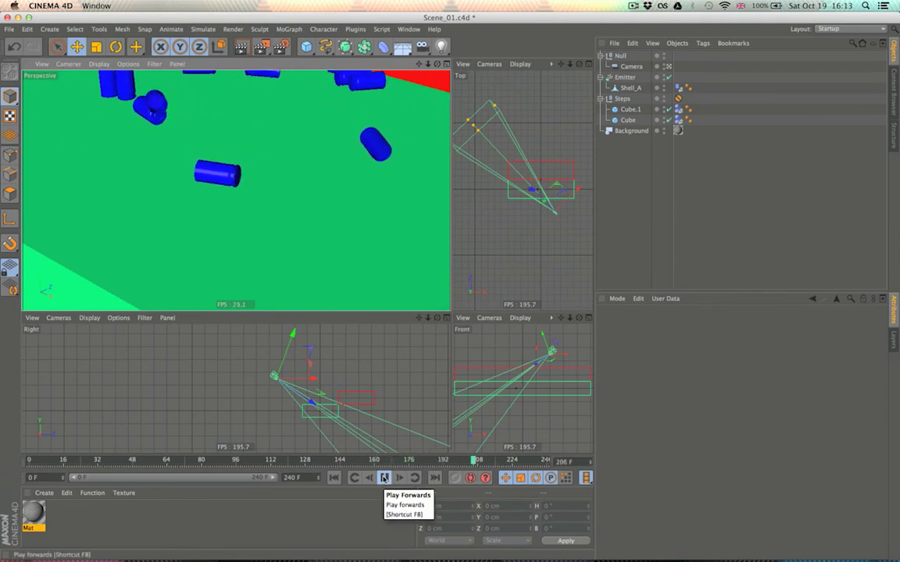
# Stop playback and shift the Null about 1 cm further along X.
pyautogui.click(383, 477)
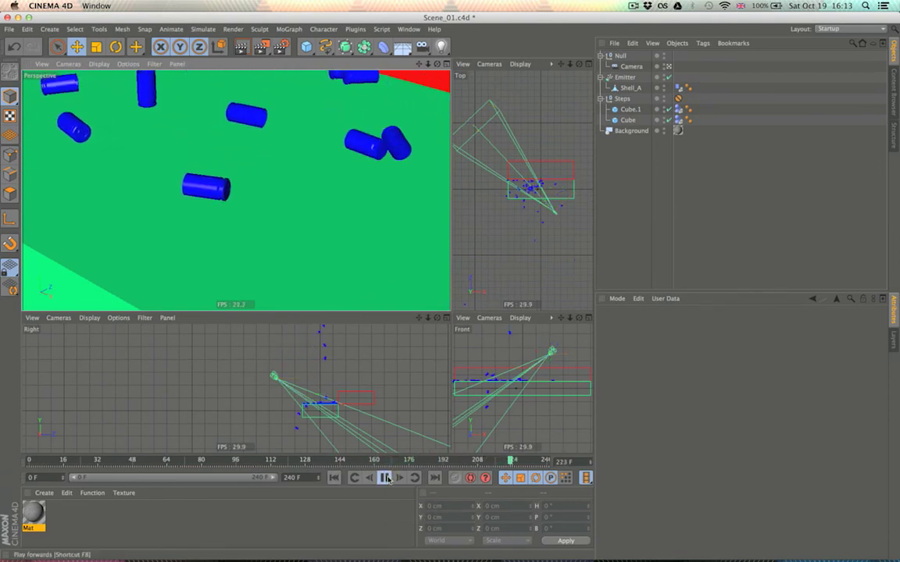
pyautogui.click(384, 478)
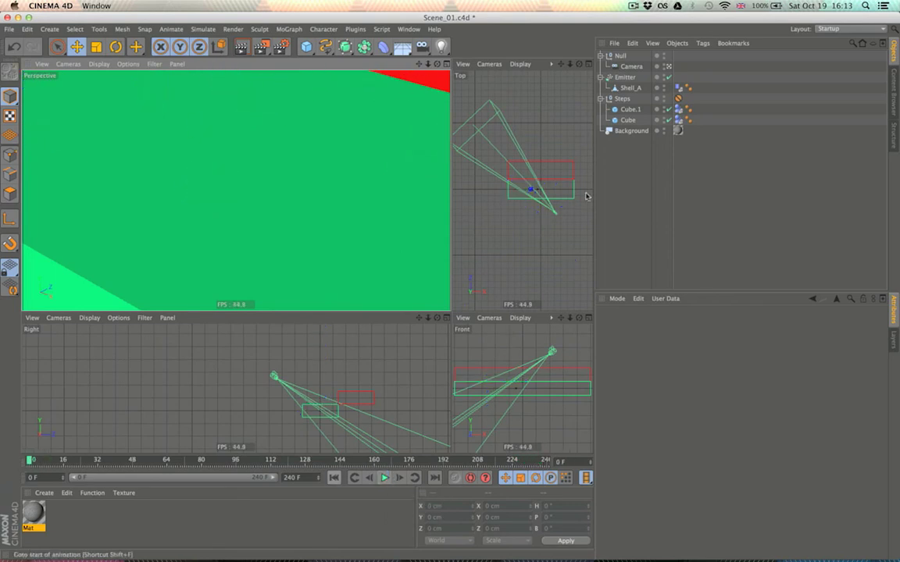
pyautogui.click(622, 55)
pyautogui.moveTo(389, 294); pyautogui.dragTo(371, 291)
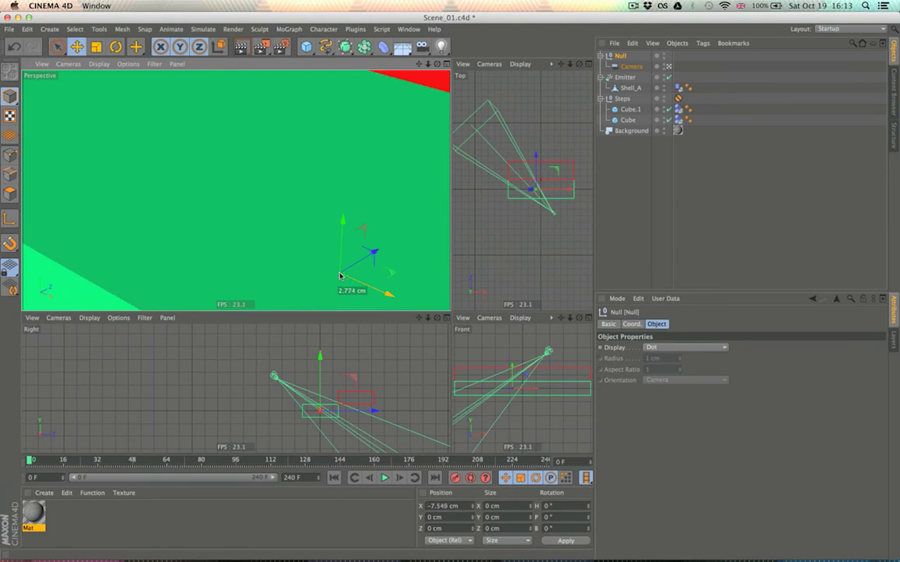
pyautogui.click(437, 438)
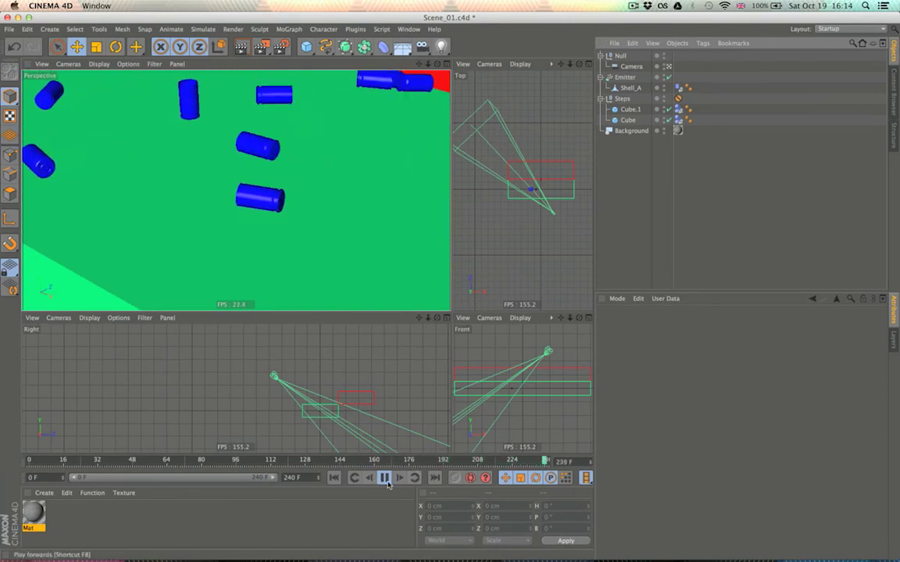
# Push the Null about 2.8 cm further to X −11.151 cm, then rewind to frame 0.
pyautogui.click(384, 479)
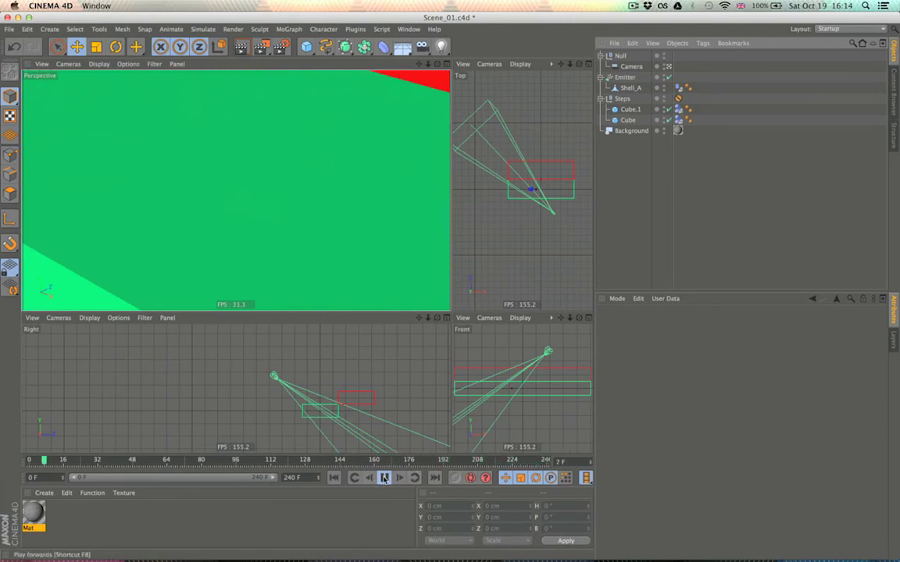
pyautogui.click(620, 56)
pyautogui.moveTo(383, 301); pyautogui.dragTo(340, 284)
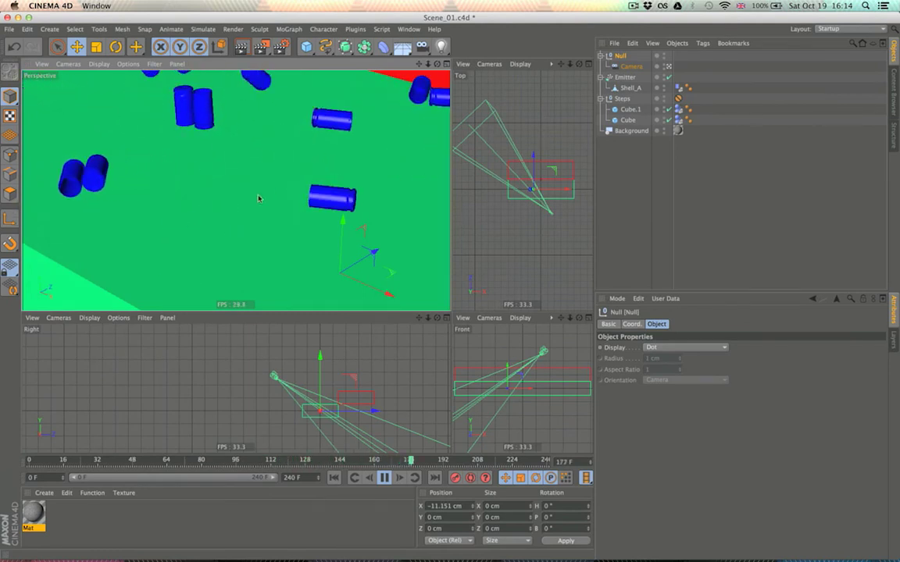
pyautogui.click(596, 190)
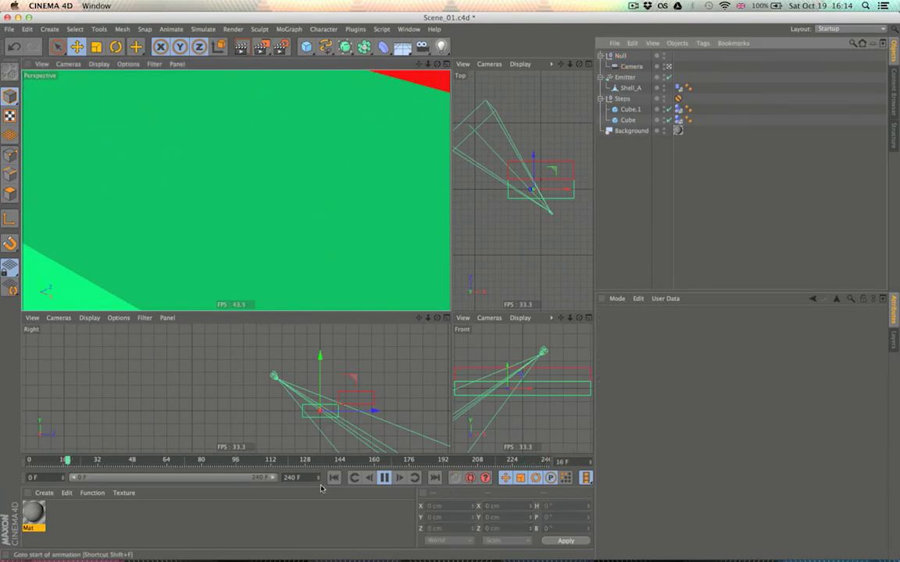
pyautogui.hotkey('shift', 'f')
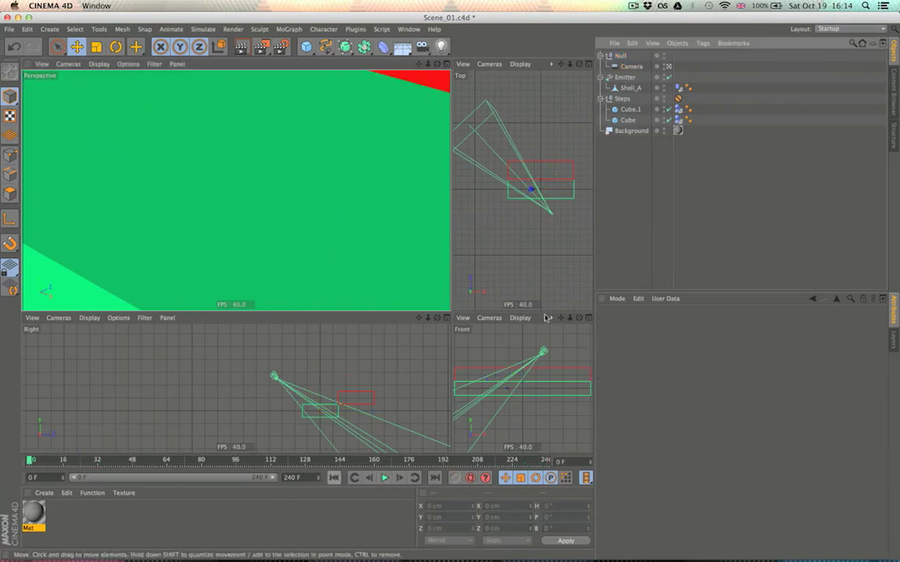